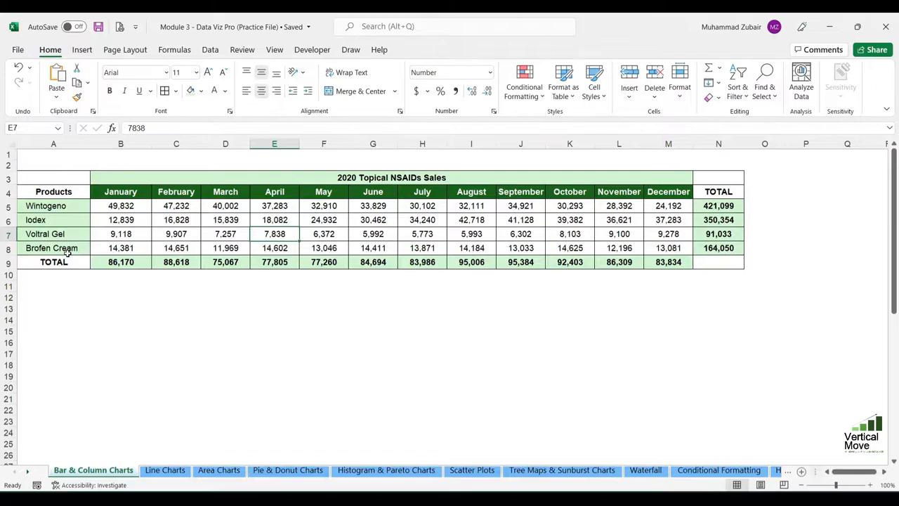
# Examine the 2020 Topical NSAIDs Sales table: the monthly figures per product, the product totals and the monthly totals row.
pyautogui.moveTo(111, 192); pyautogui.dragTo(671, 248)
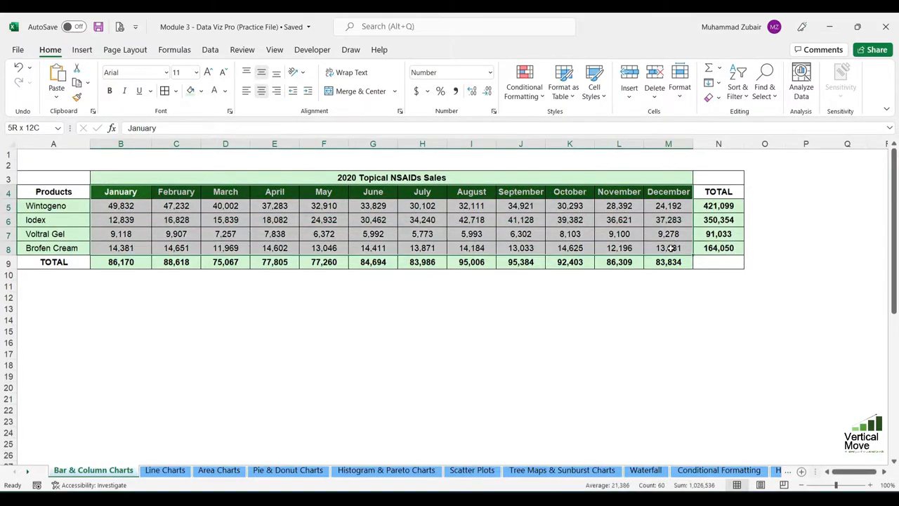
pyautogui.click(108, 204)
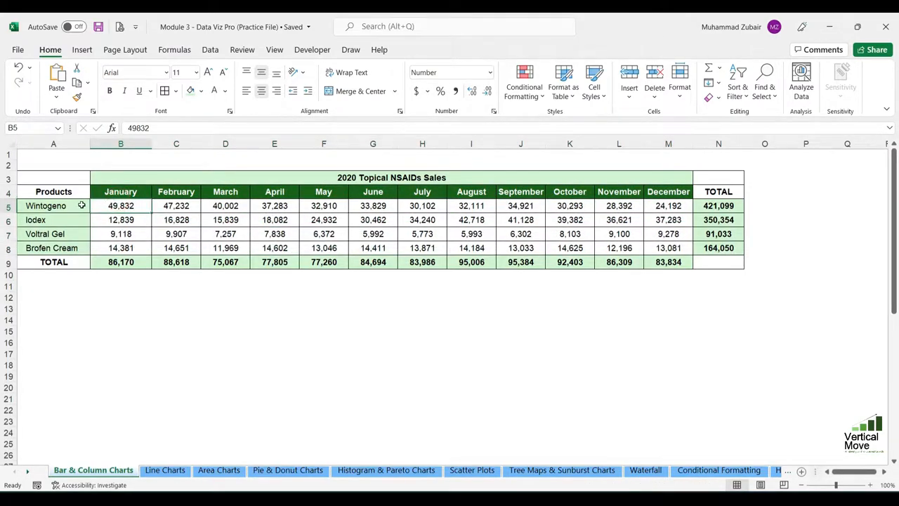
pyautogui.click(728, 204)
pyautogui.click(726, 193)
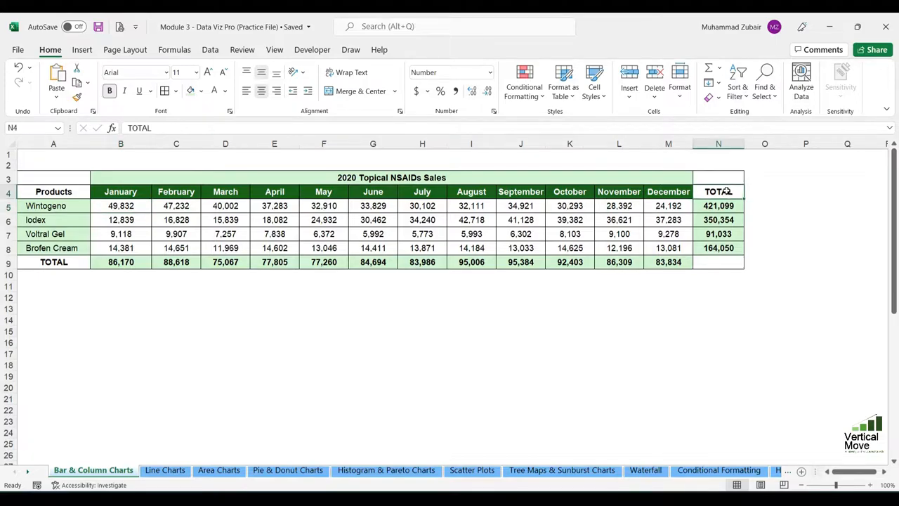
pyautogui.moveTo(671, 205); pyautogui.dragTo(139, 205)
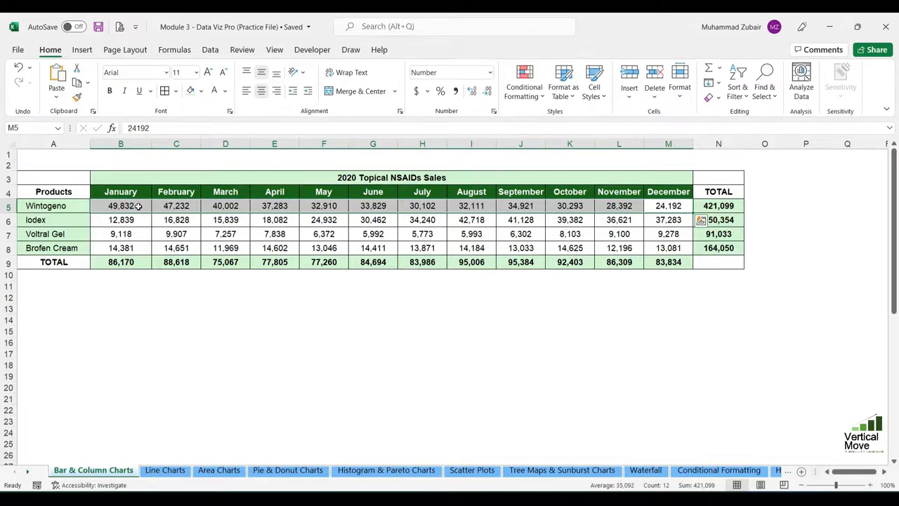
pyautogui.moveTo(123, 205); pyautogui.dragTo(123, 255)
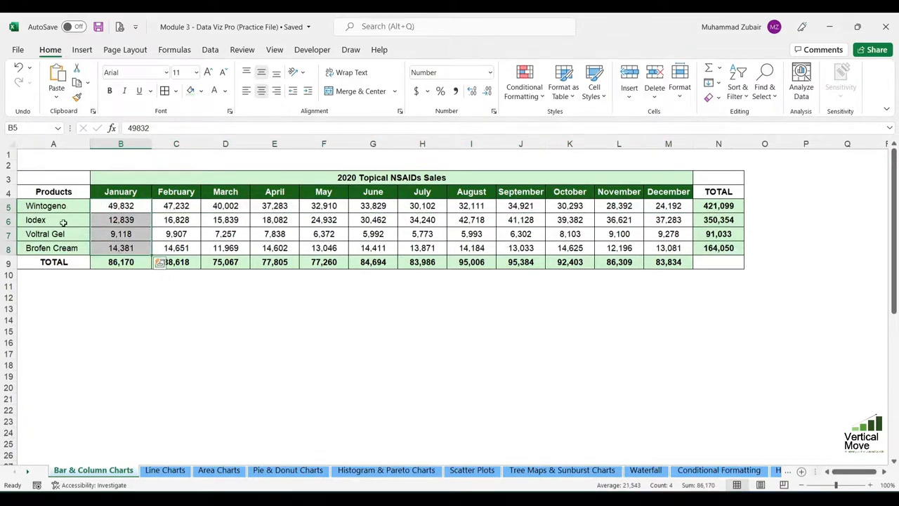
pyautogui.click(124, 261)
pyautogui.moveTo(124, 261); pyautogui.dragTo(669, 262)
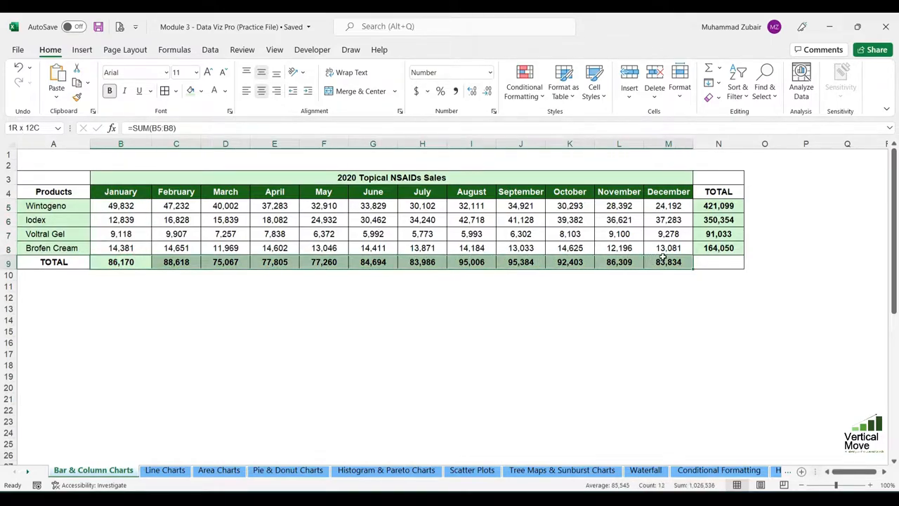
pyautogui.click(95, 205)
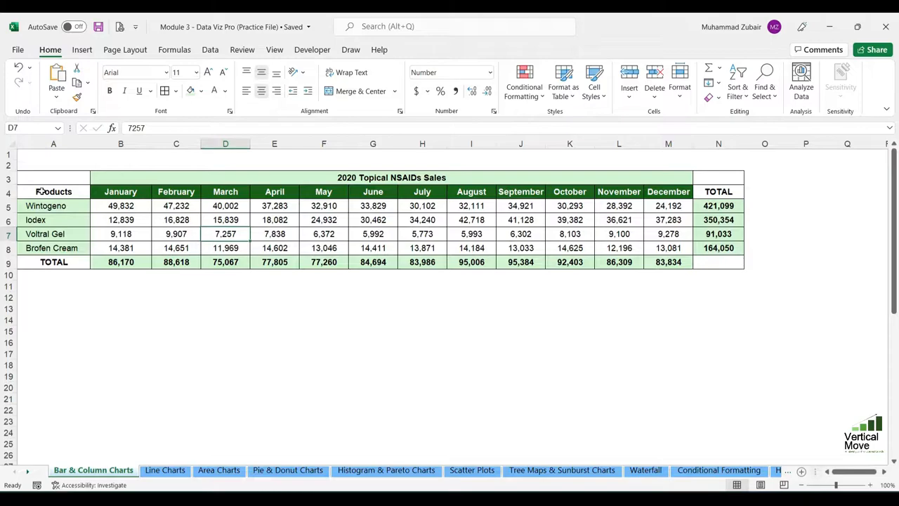
# Insert a 2-D clustered column chart of all four products for January to March (A4:D8) and place it below the table.
pyautogui.moveTo(77, 191); pyautogui.dragTo(238, 248)
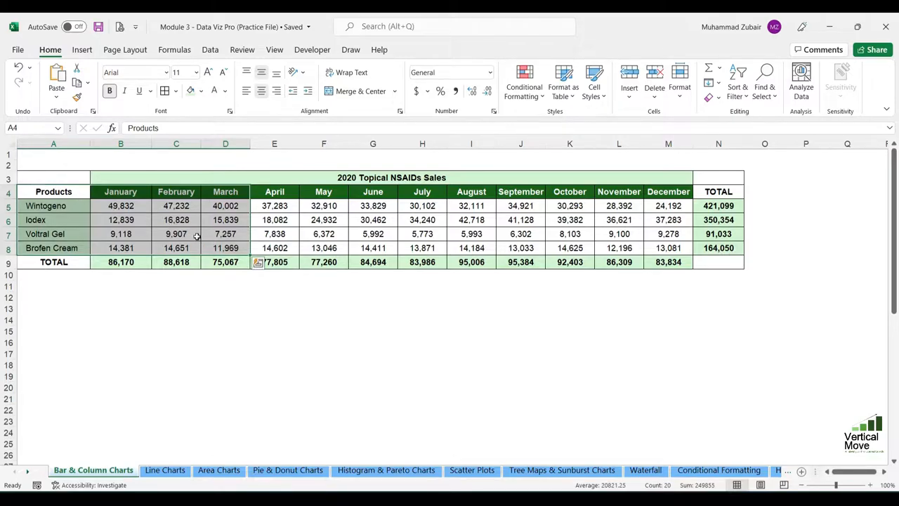
pyautogui.click(88, 50)
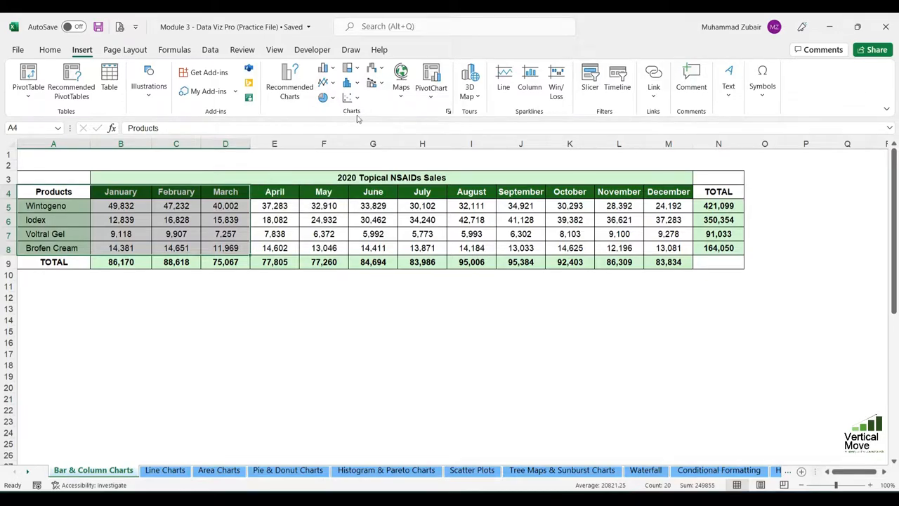
pyautogui.click(330, 71)
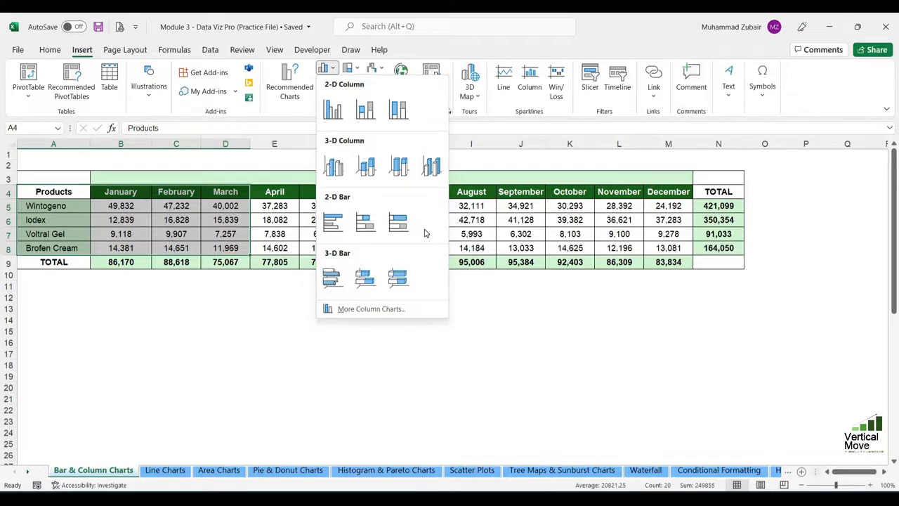
pyautogui.click(335, 112)
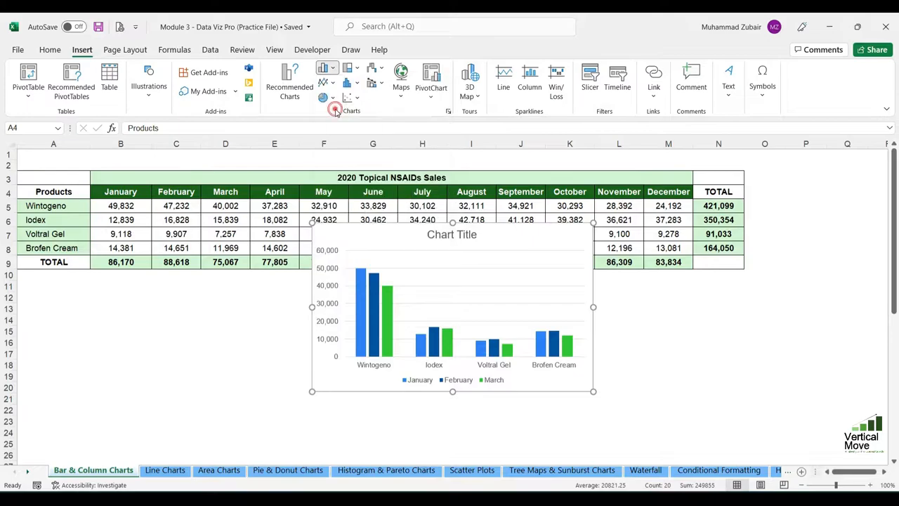
pyautogui.moveTo(420, 253); pyautogui.dragTo(417, 305)
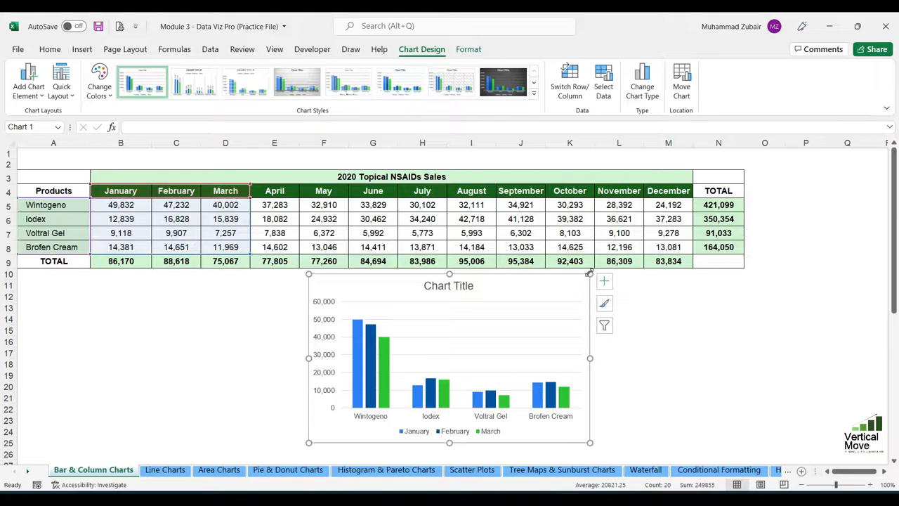
# Examine the January–March column chart's elements: title, both axes, legend, each month's series, gridlines, plot area and chart area.
pyautogui.click(464, 285)
pyautogui.click(330, 309)
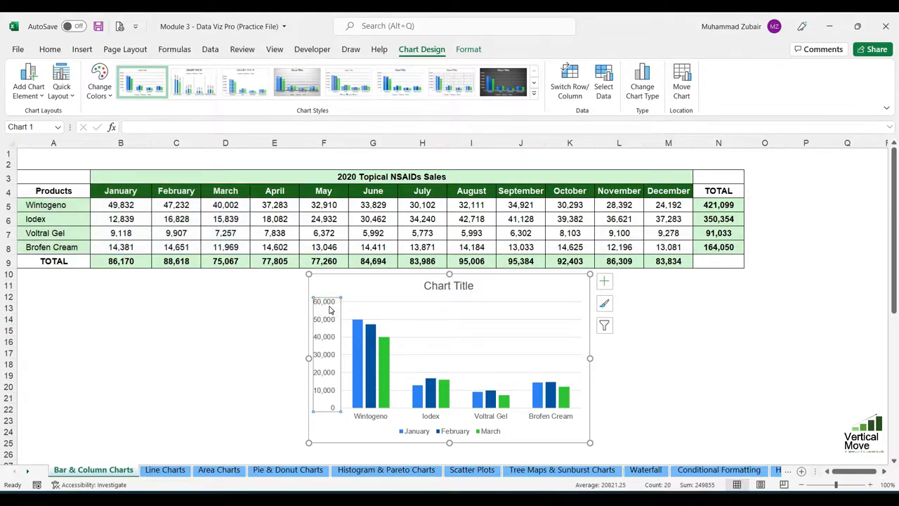
pyautogui.click(371, 417)
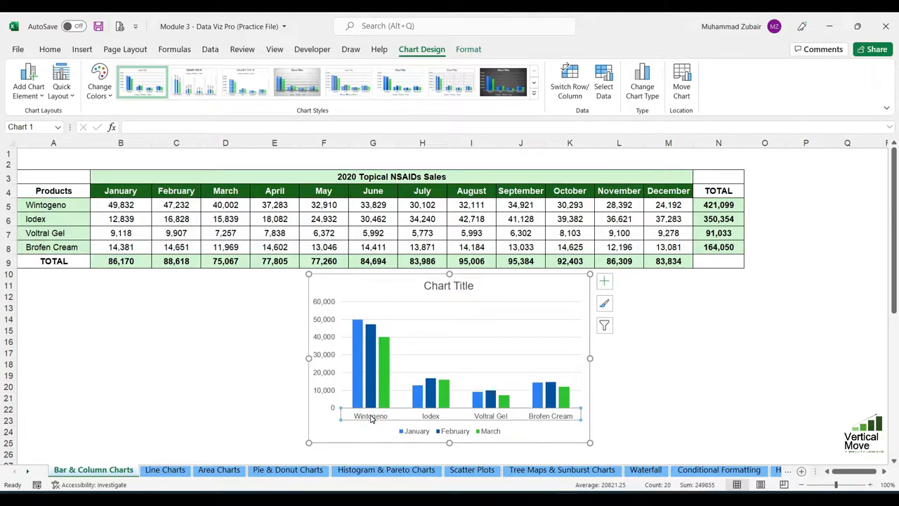
pyautogui.click(447, 436)
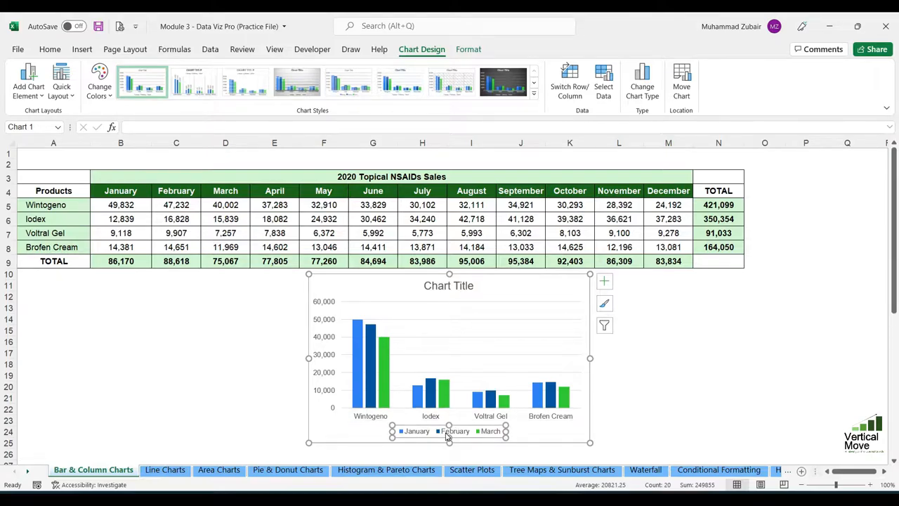
pyautogui.click(357, 353)
pyautogui.click(370, 358)
pyautogui.click(384, 357)
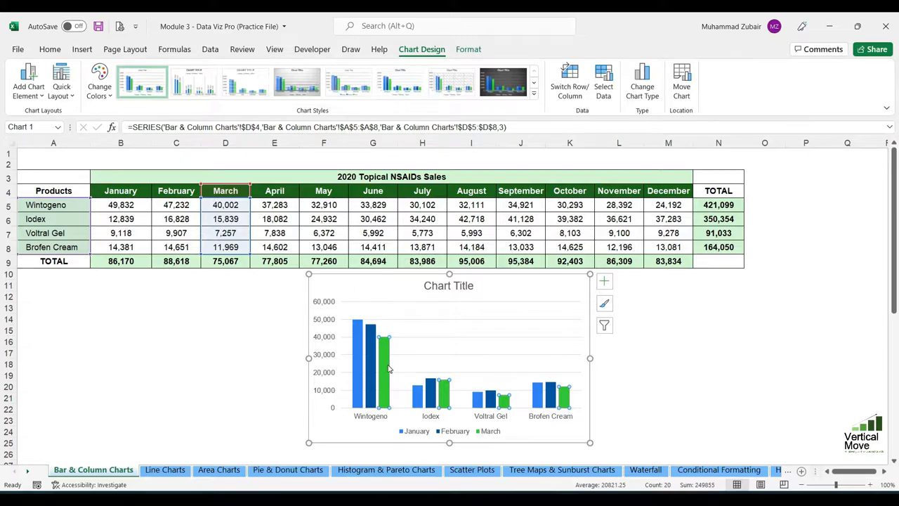
pyautogui.click(483, 322)
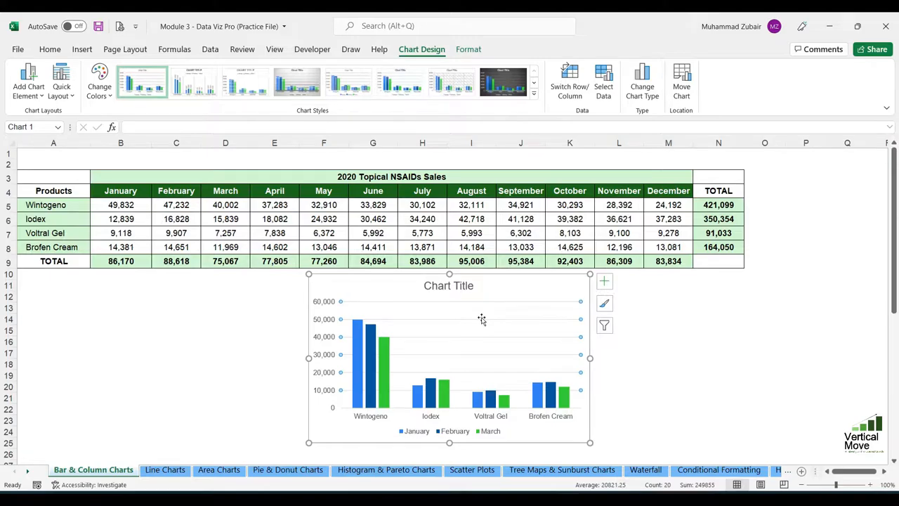
pyautogui.click(489, 311)
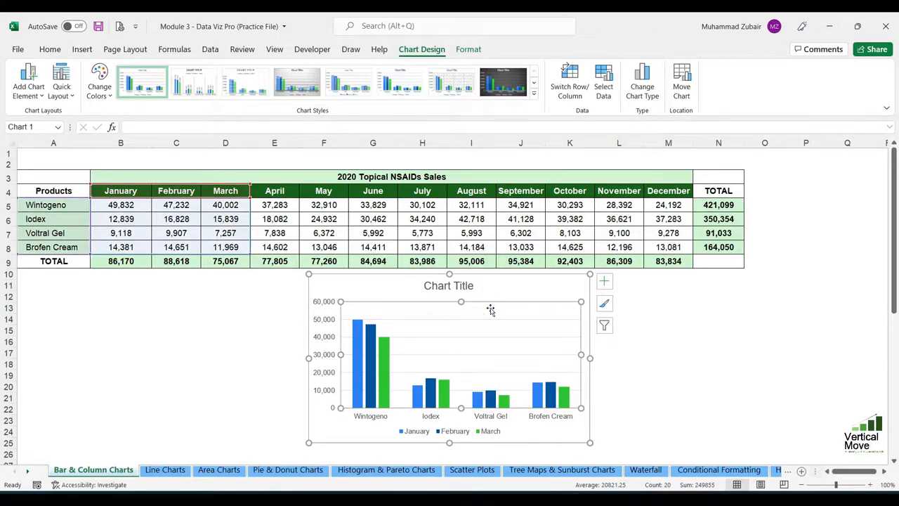
pyautogui.click(572, 287)
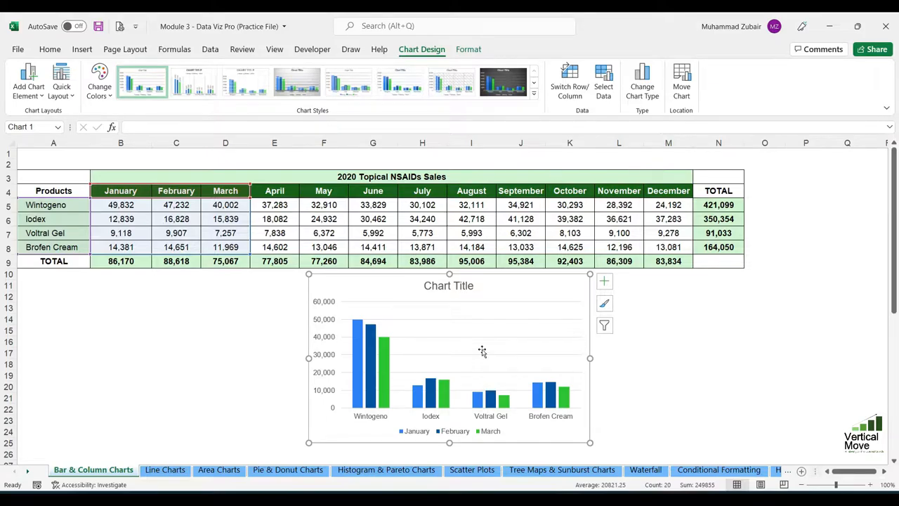
pyautogui.click(73, 193)
pyautogui.moveTo(73, 193); pyautogui.dragTo(237, 249)
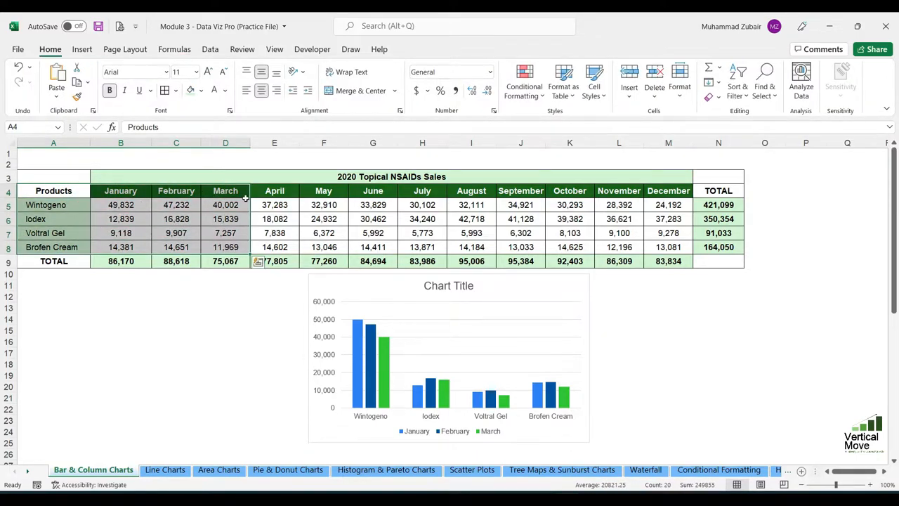
pyautogui.moveTo(73, 193); pyautogui.dragTo(75, 243)
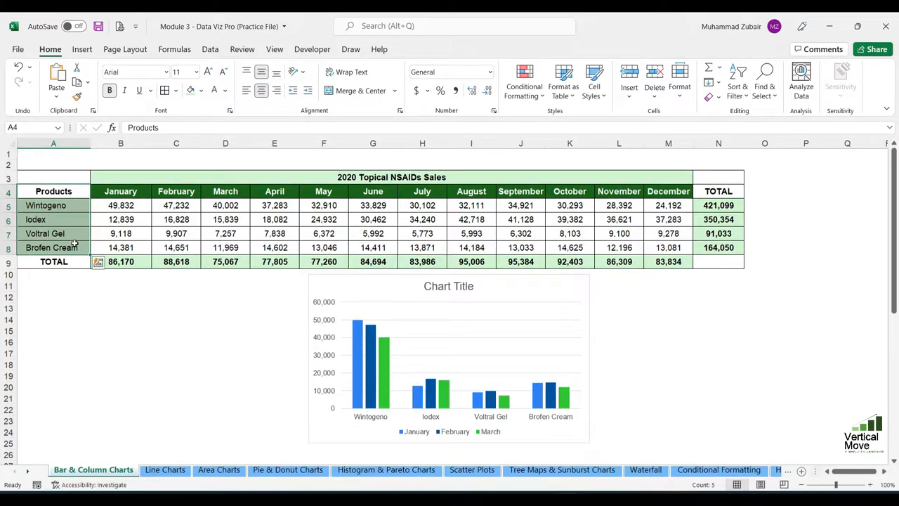
pyautogui.click(424, 194)
pyautogui.moveTo(426, 195); pyautogui.dragTo(522, 243)
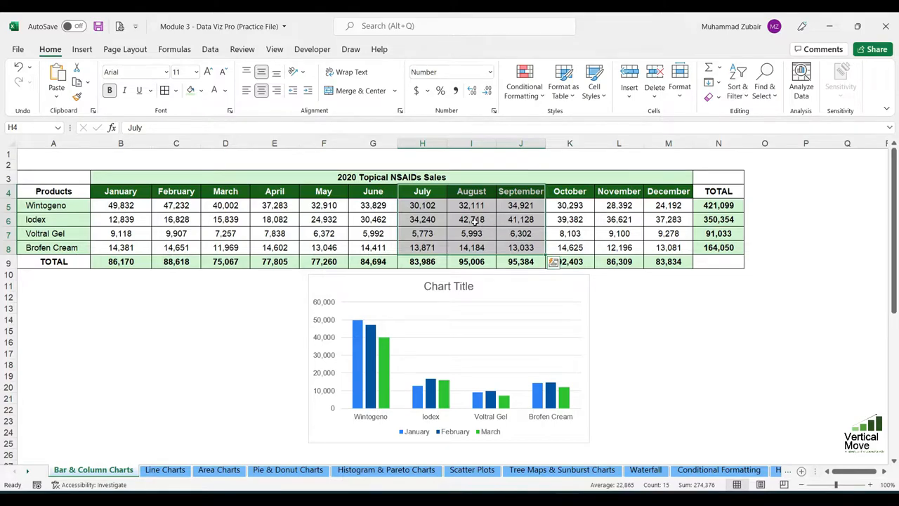
# Insert a 2-D clustered column chart of the products for July to September (A4:A8, H4:J8) and place it left of the January–March chart.
pyautogui.moveTo(54, 193); pyautogui.dragTo(63, 247)
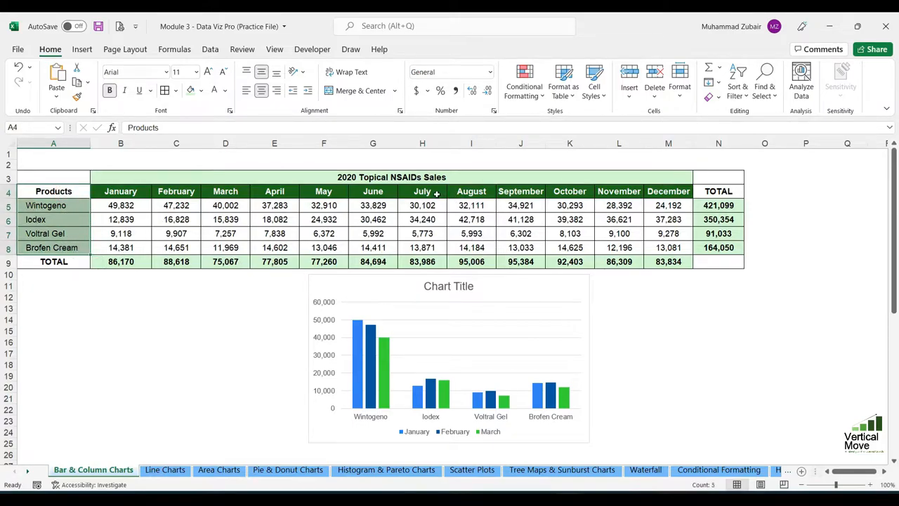
pyautogui.moveTo(435, 194); pyautogui.dragTo(528, 250)
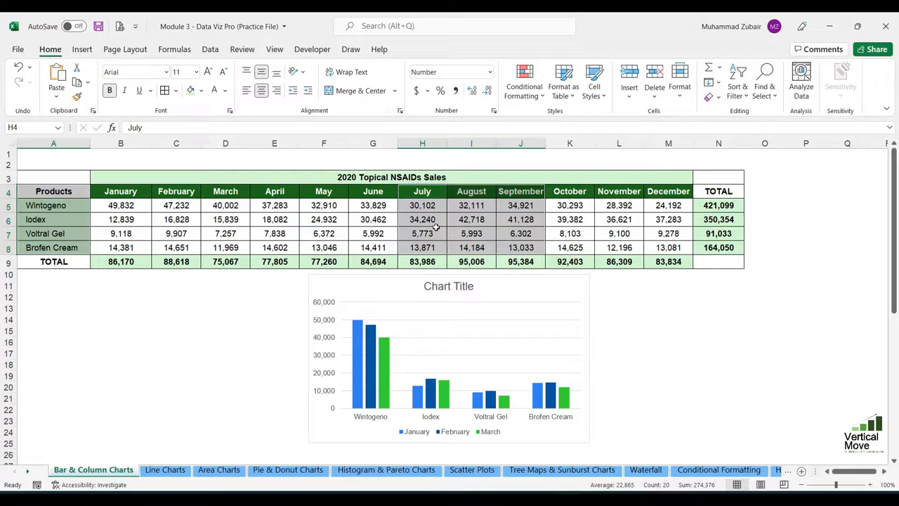
pyautogui.click(82, 51)
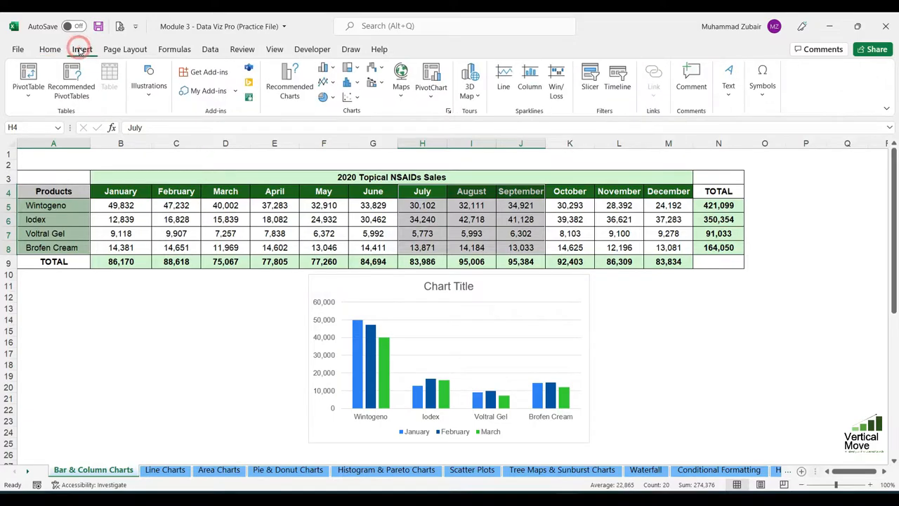
pyautogui.click(328, 71)
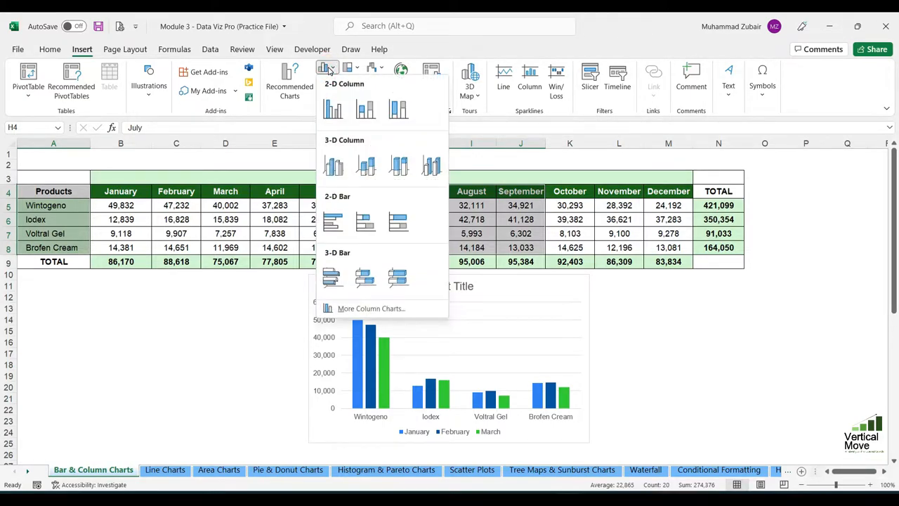
pyautogui.click(340, 114)
pyautogui.moveTo(485, 228); pyautogui.dragTo(217, 274)
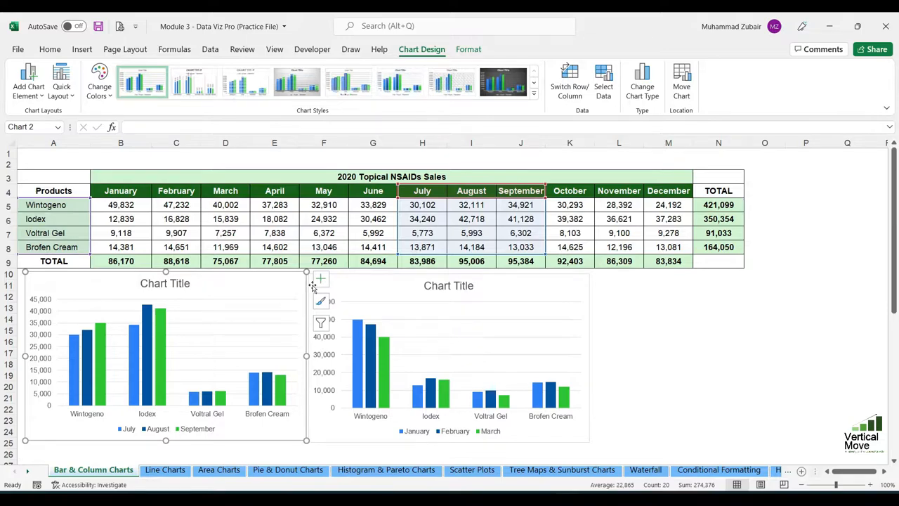
# Insert a 2-D clustered bar chart of the products for January to March (A4:D8) and place it right of the two column charts.
pyautogui.moveTo(66, 191); pyautogui.dragTo(223, 245)
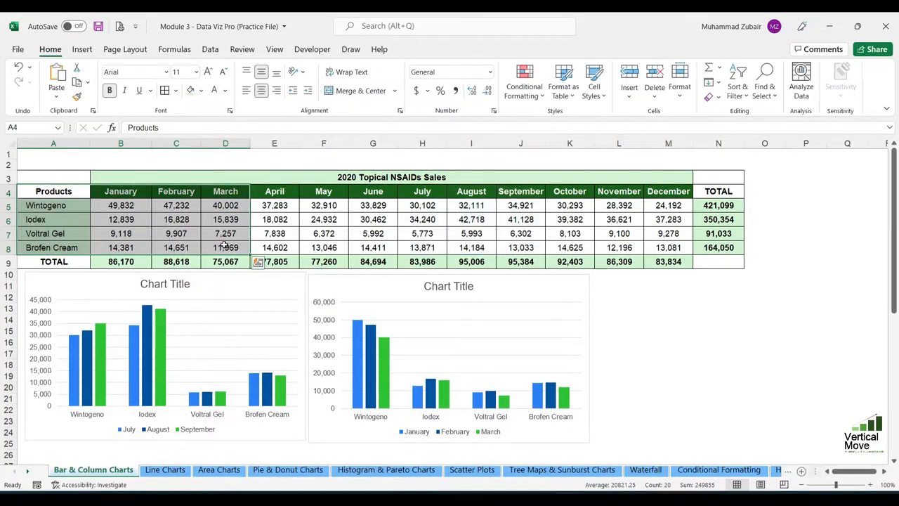
pyautogui.click(81, 49)
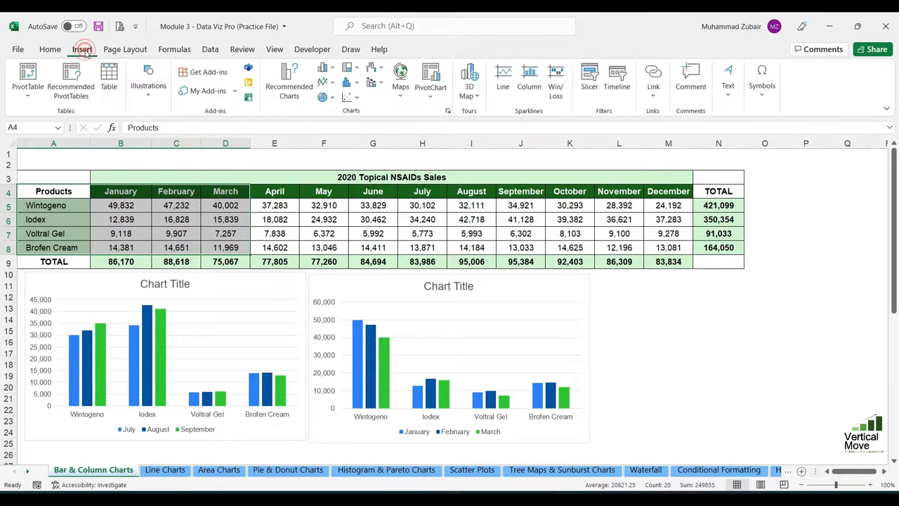
pyautogui.click(335, 66)
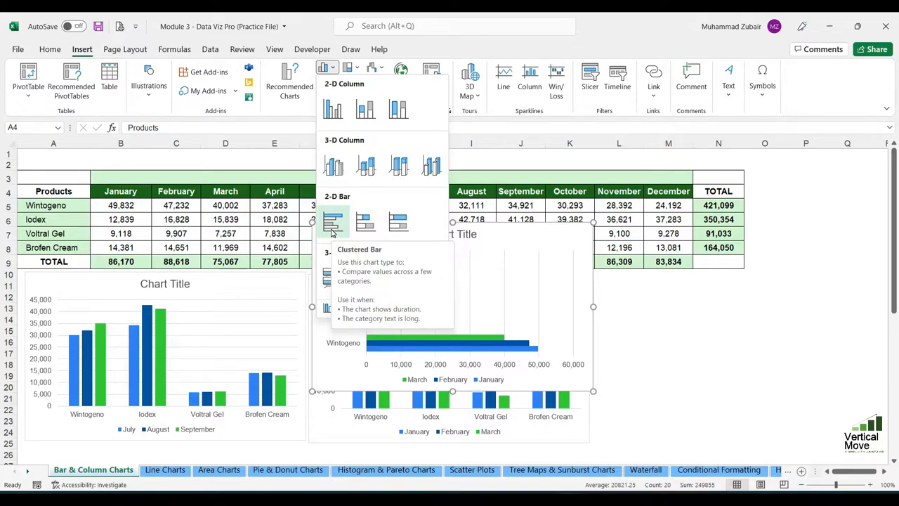
pyautogui.click(333, 231)
pyautogui.moveTo(594, 276); pyautogui.dragTo(869, 325)
# Insert a 2-D clustered bar chart of the products for July to September (A4:A8, H4:J8) and place it below the July–September column chart.
pyautogui.click(71, 190)
pyautogui.moveTo(71, 190); pyautogui.dragTo(71, 248)
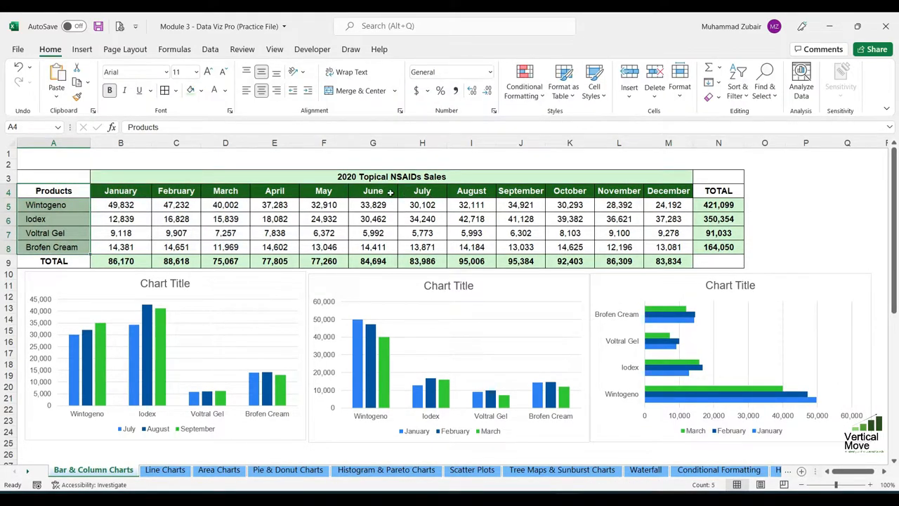
pyautogui.moveTo(412, 191); pyautogui.dragTo(518, 245)
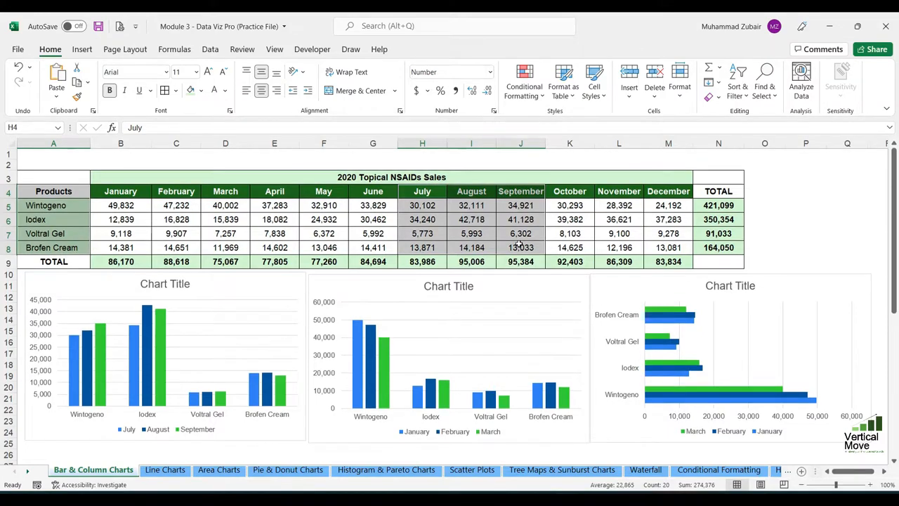
pyautogui.click(82, 49)
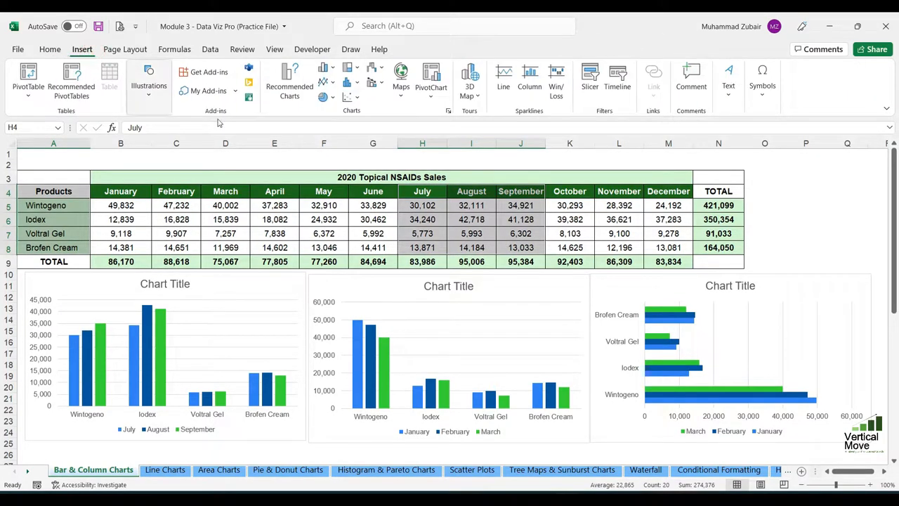
pyautogui.click(324, 68)
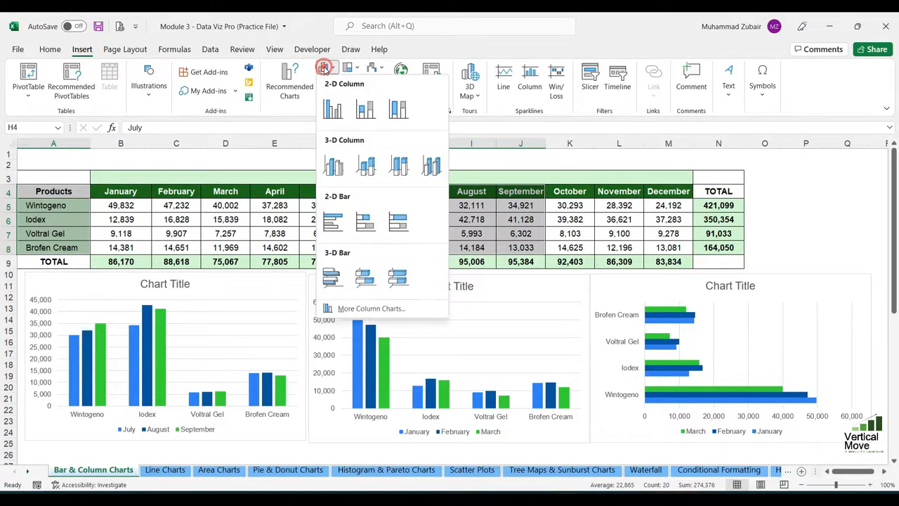
pyautogui.click(332, 221)
pyautogui.scroll(-2, 553, 268)
pyautogui.scroll(-2, 553, 268)
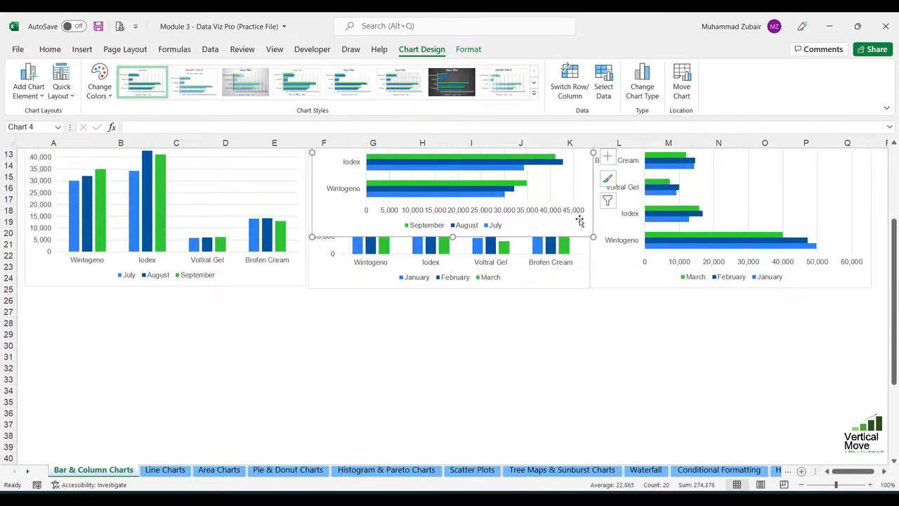
pyautogui.moveTo(592, 207); pyautogui.dragTo(273, 428)
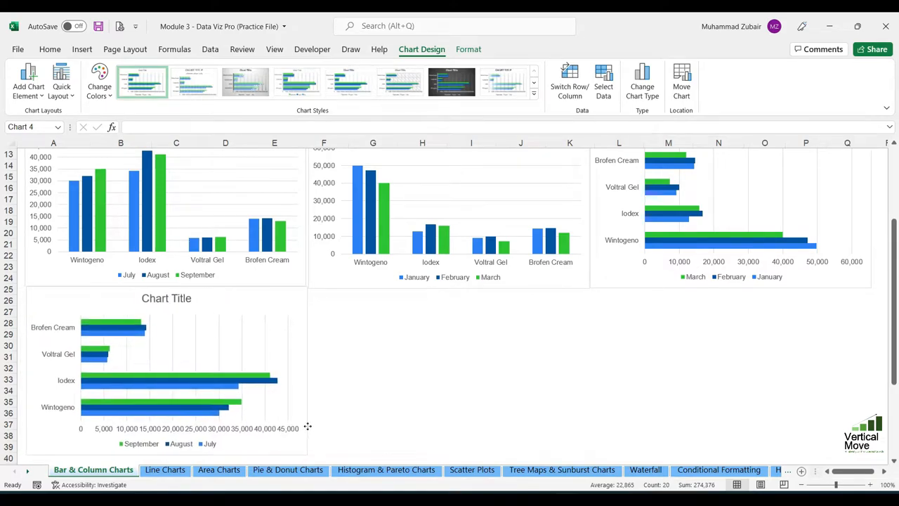
pyautogui.scroll(1, 499, 388)
pyautogui.scroll(1, 498, 389)
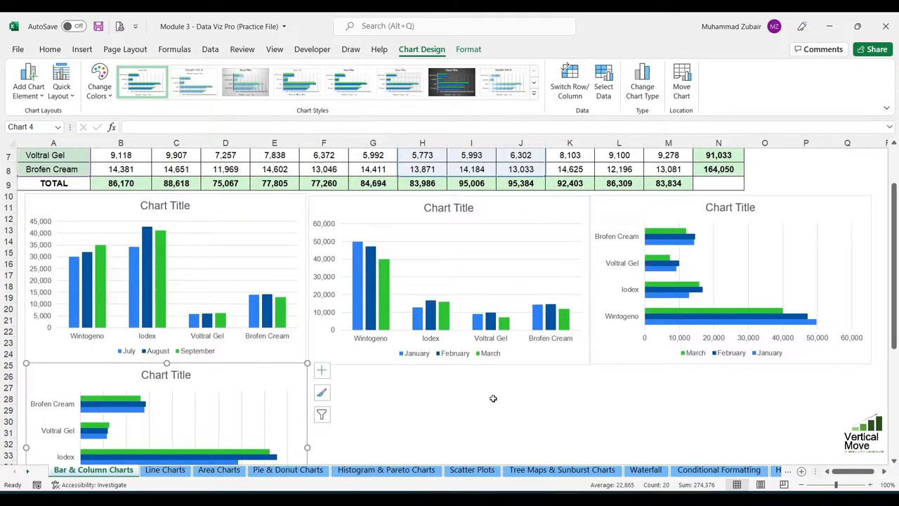
pyautogui.click(380, 388)
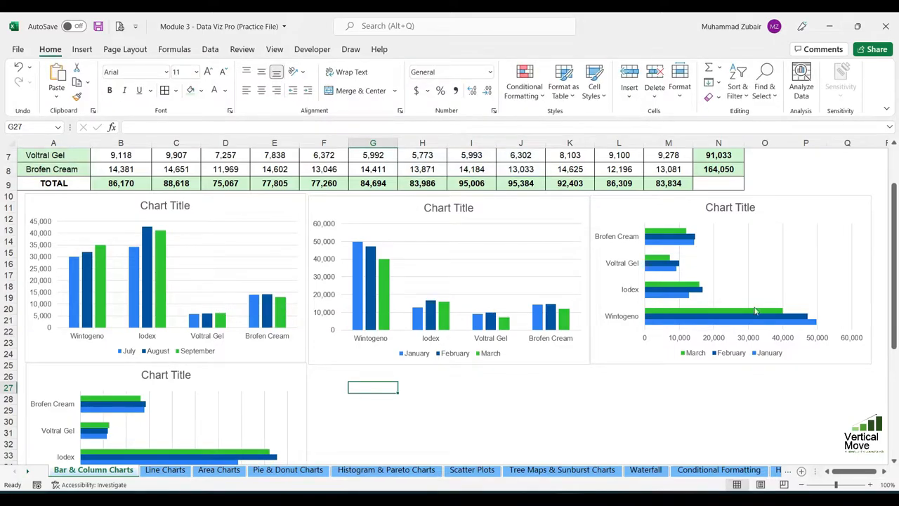
# Delete both clustered bar charts and the July–September column chart, keeping only the January–March column chart.
pyautogui.moveTo(734, 323)
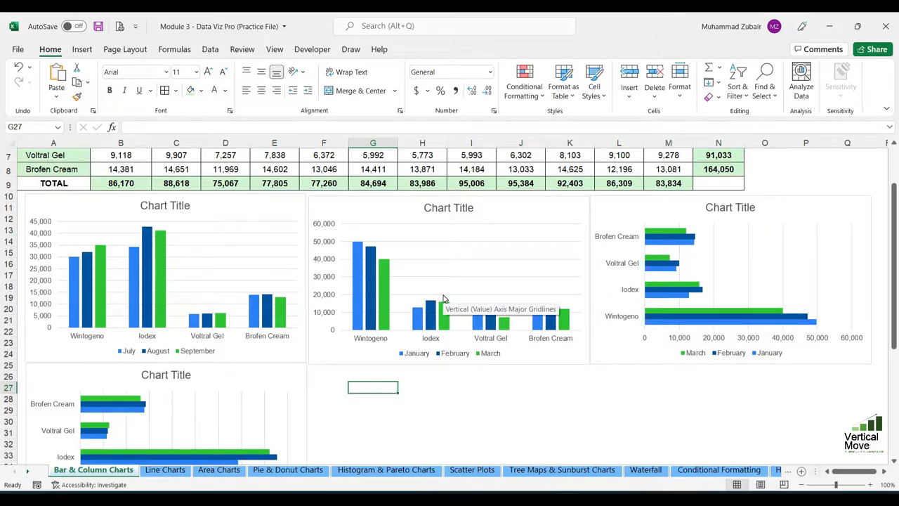
pyautogui.click(301, 402)
pyautogui.keyDown('ctrl'); pyautogui.click(617, 323); pyautogui.keyUp('ctrl')
pyautogui.keyDown('ctrl'); pyautogui.click(281, 255); pyautogui.keyUp('ctrl')
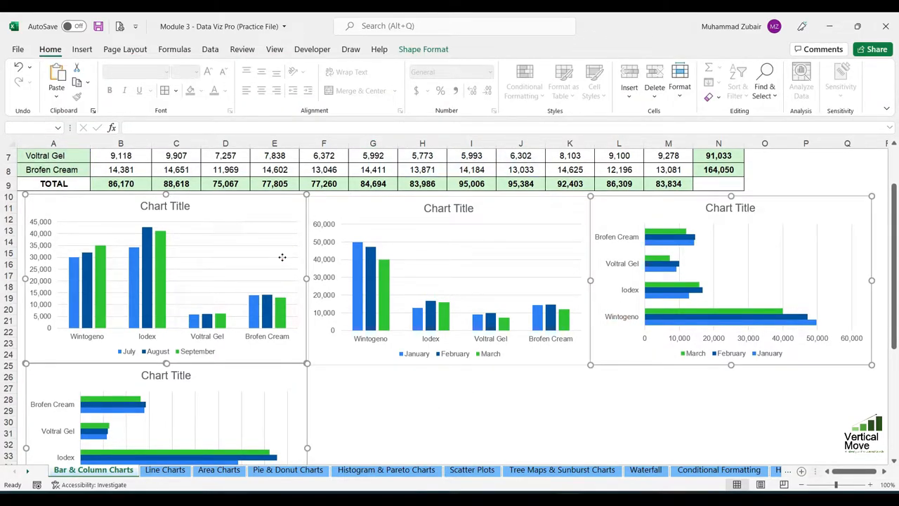
pyautogui.press('Delete')
pyautogui.scroll(2, 590, 257)
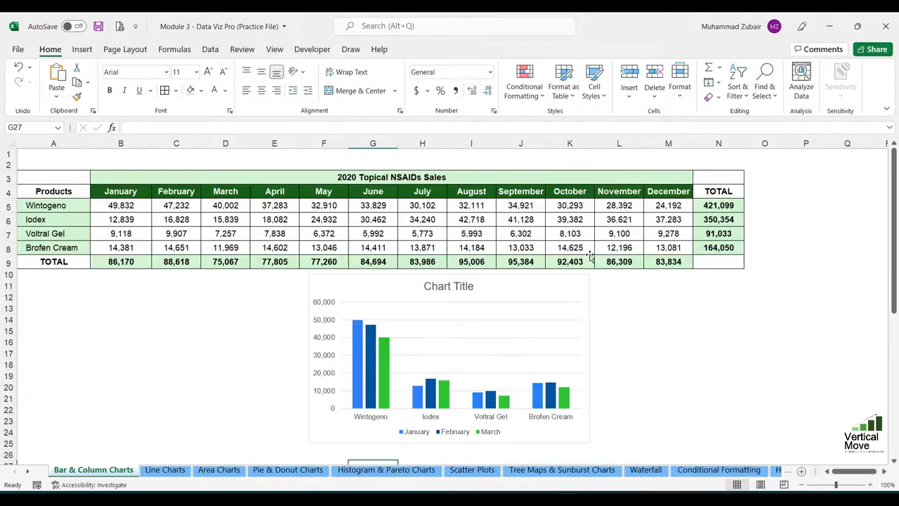
# Enlarge the January–March column chart in width and height and position it from column E to column N, starting at row 4.
pyautogui.click(563, 295)
pyautogui.moveTo(563, 295); pyautogui.dragTo(648, 205)
pyautogui.moveTo(364, 358); pyautogui.dragTo(273, 426)
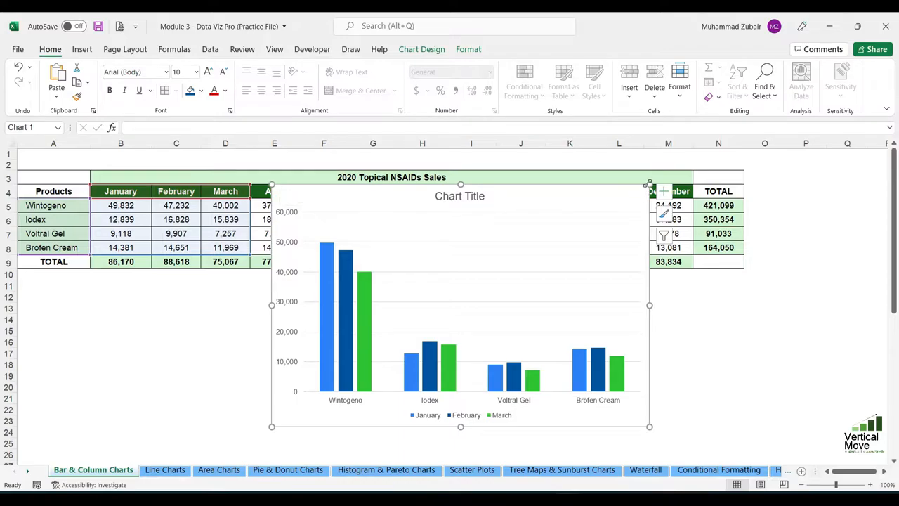
pyautogui.moveTo(649, 426); pyautogui.dragTo(781, 386)
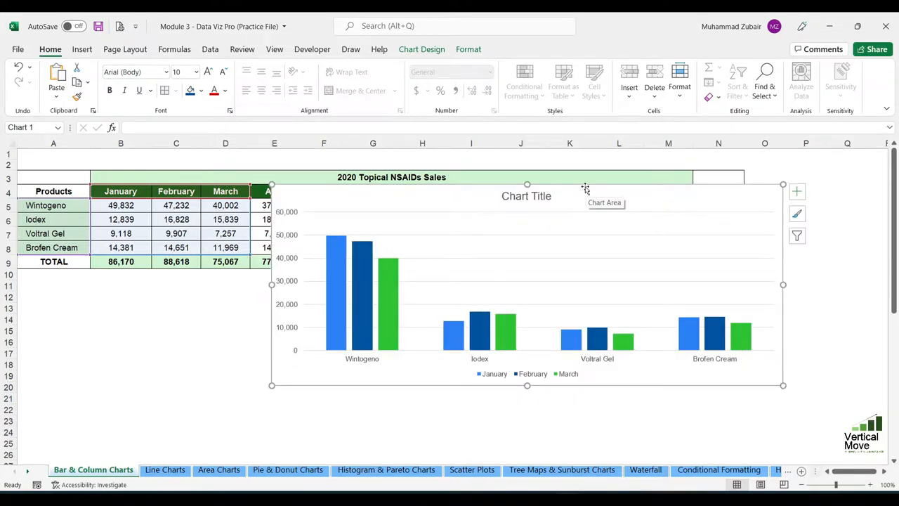
pyautogui.moveTo(584, 188); pyautogui.dragTo(548, 187)
pyautogui.moveTo(490, 391); pyautogui.dragTo(490, 434)
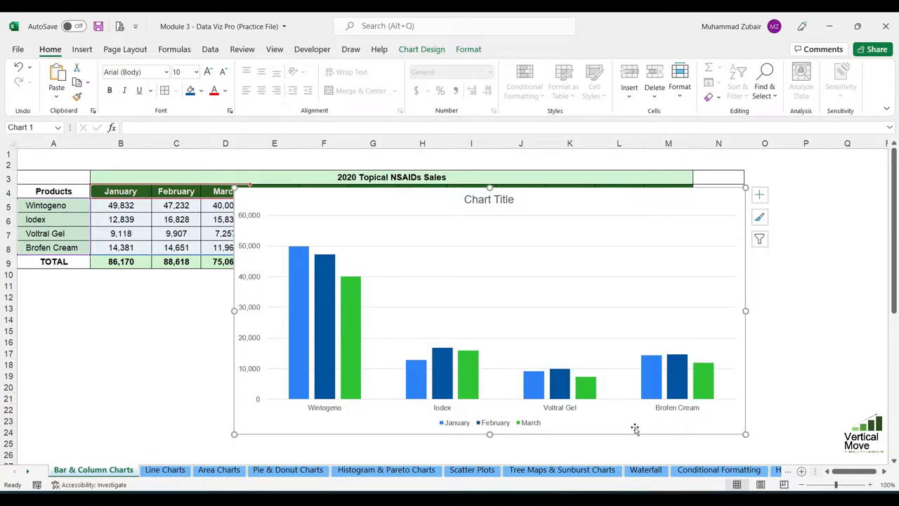
pyautogui.click(791, 282)
pyautogui.click(737, 265)
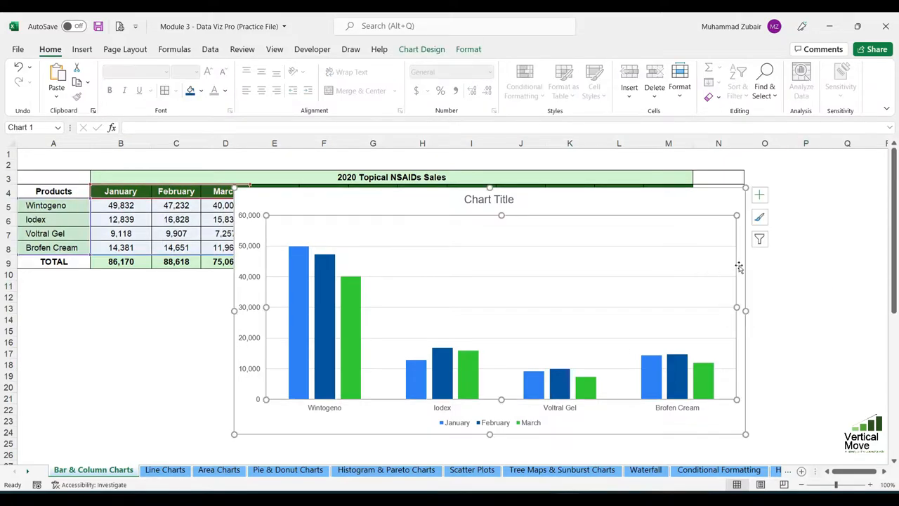
pyautogui.click(767, 276)
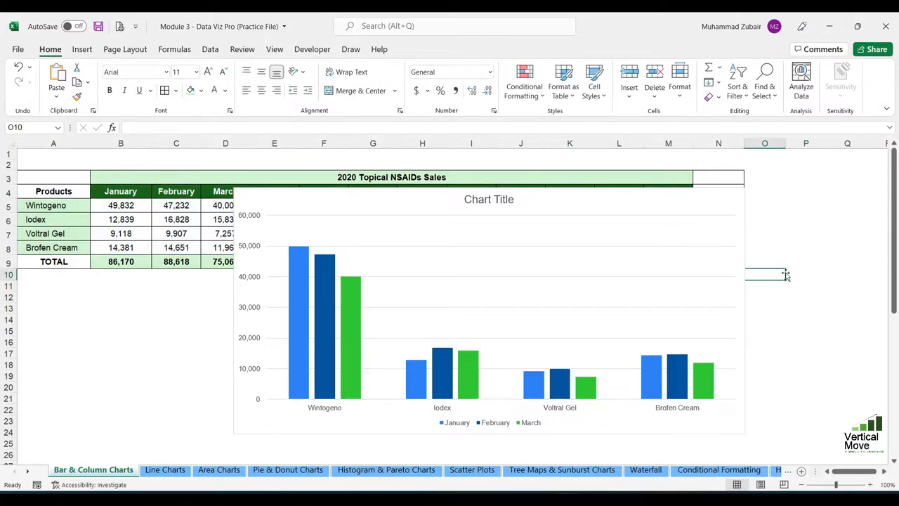
pyautogui.click(829, 258)
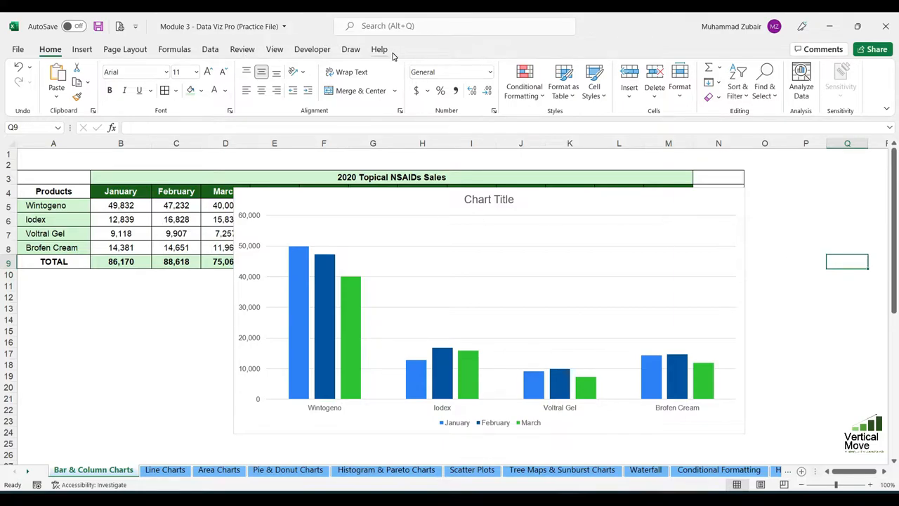
pyautogui.click(739, 238)
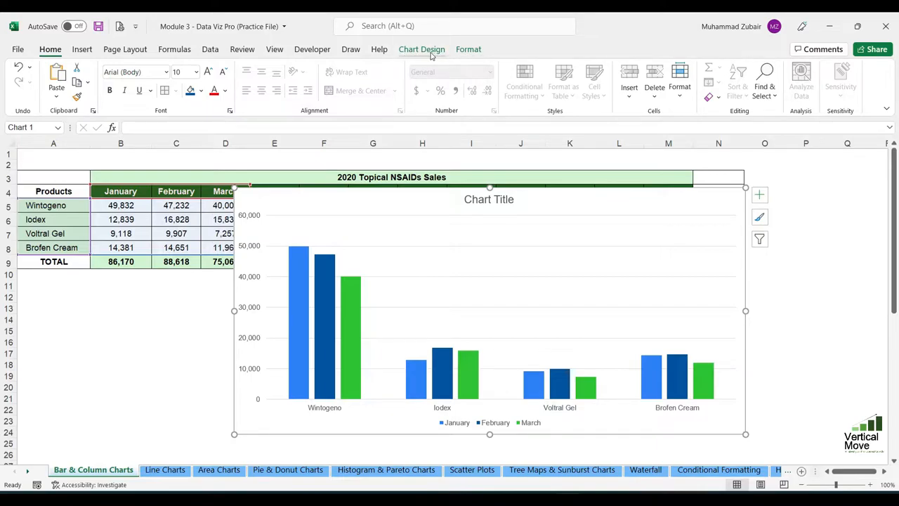
pyautogui.moveTo(488, 187); pyautogui.dragTo(488, 185)
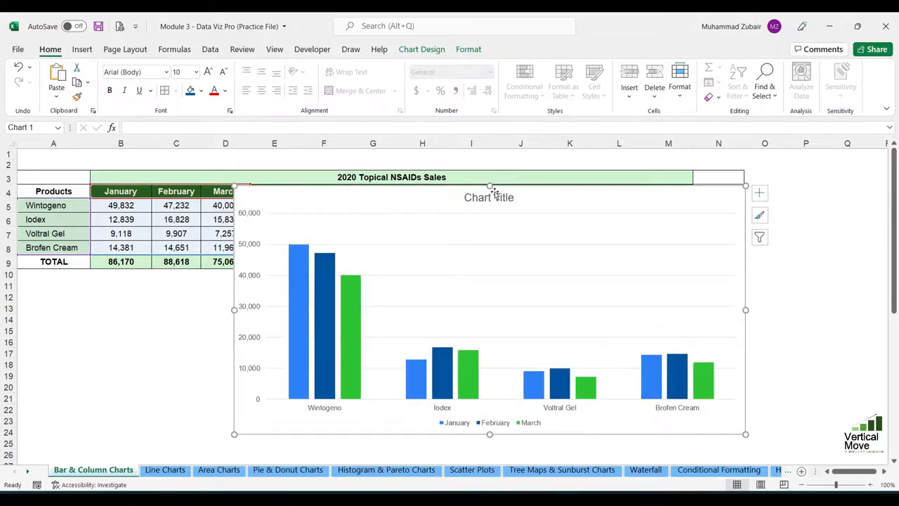
# Hide the primary horizontal axis of the January–March column chart.
pyautogui.click(431, 52)
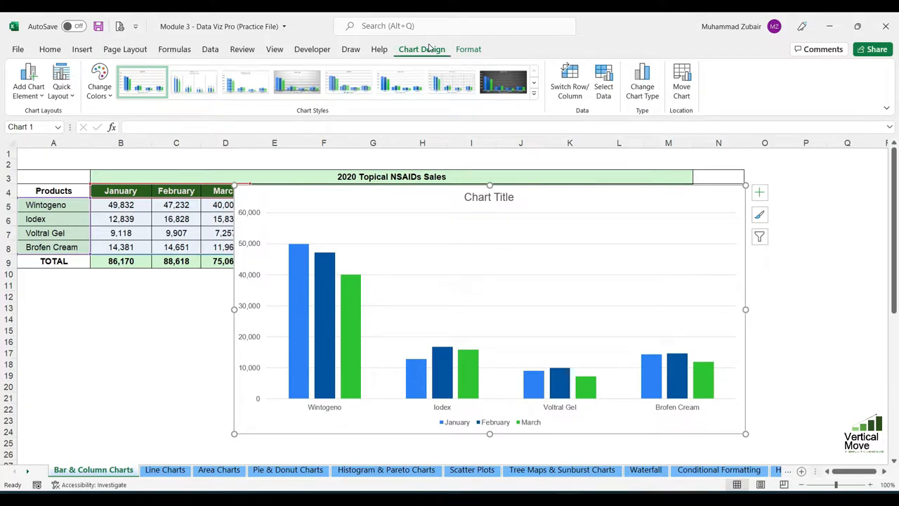
pyautogui.click(42, 96)
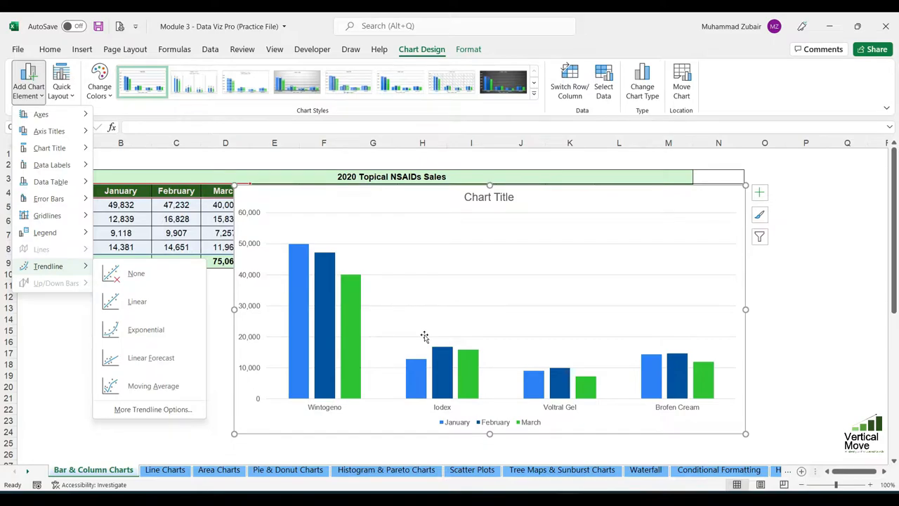
pyautogui.moveTo(70, 123)
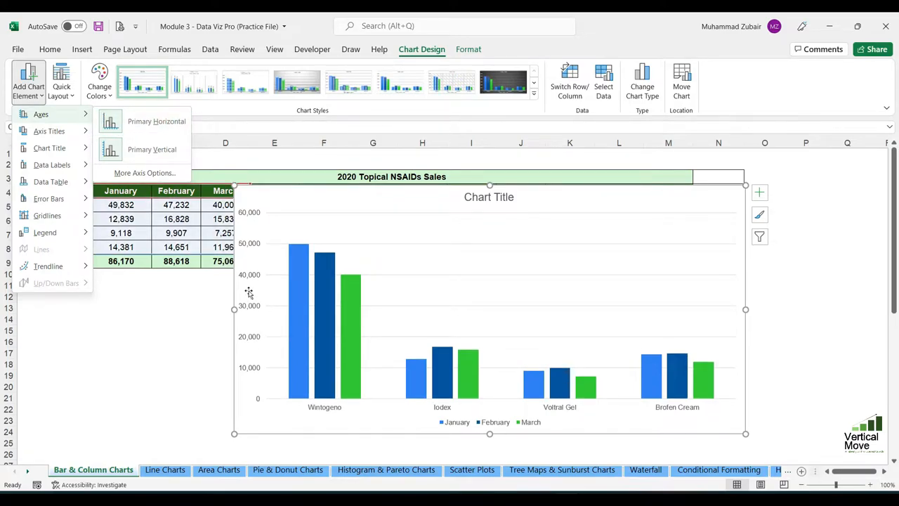
pyautogui.click(141, 123)
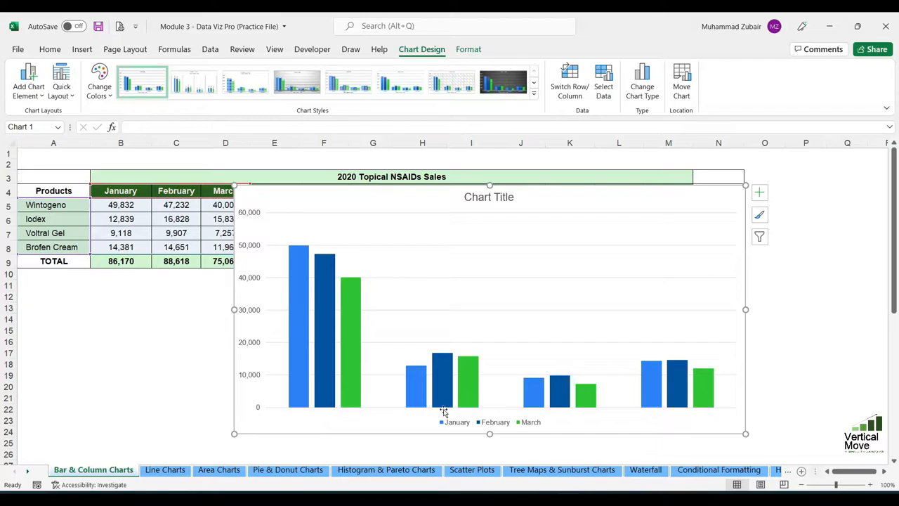
# Show the primary horizontal axis of the January–March column chart again.
pyautogui.click(21, 86)
pyautogui.moveTo(35, 114)
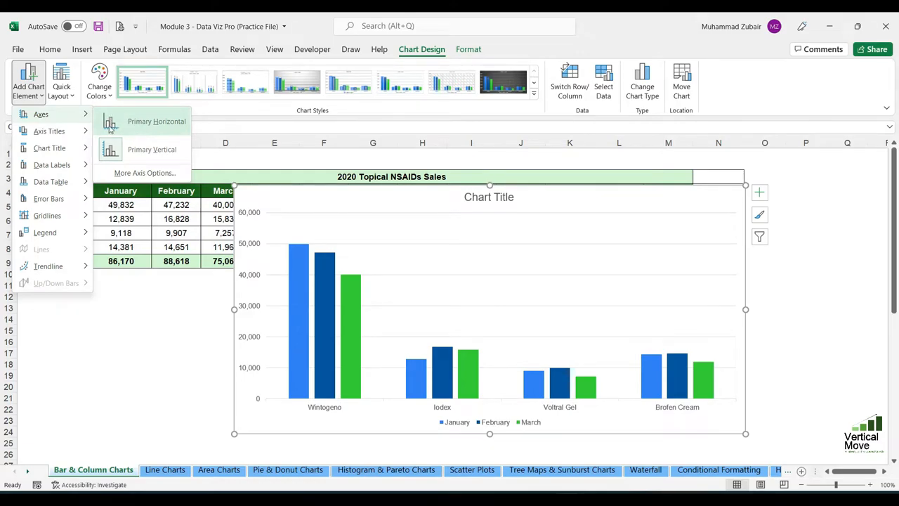
pyautogui.click(160, 120)
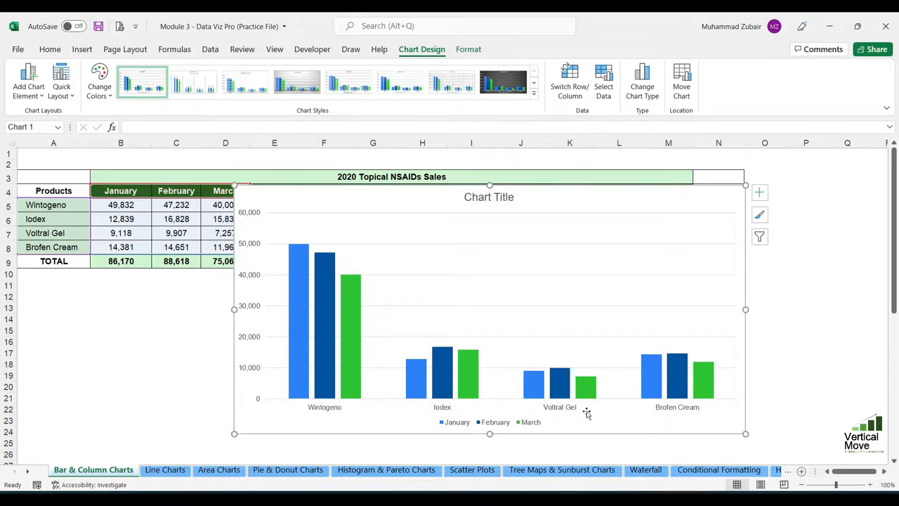
# Add a primary vertical axis title to the January–March column chart and set its text to "Units Sales".
pyautogui.click(28, 81)
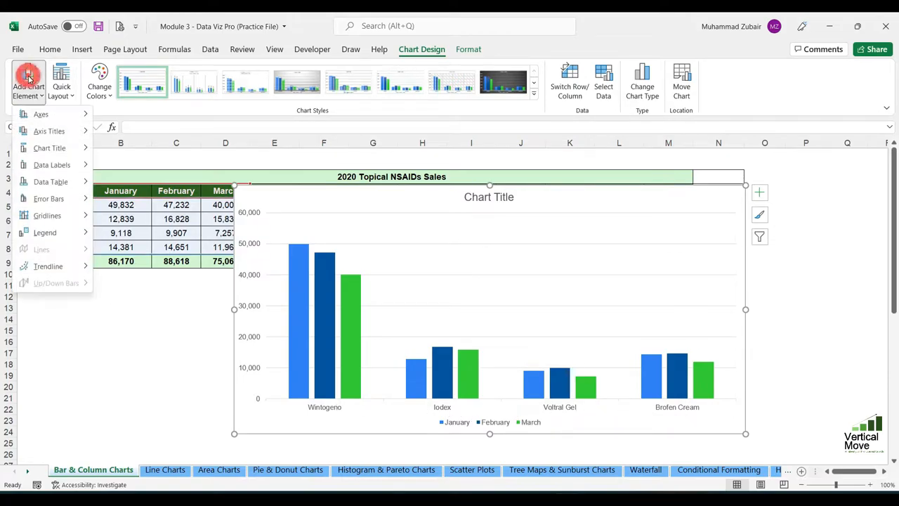
pyautogui.moveTo(44, 116)
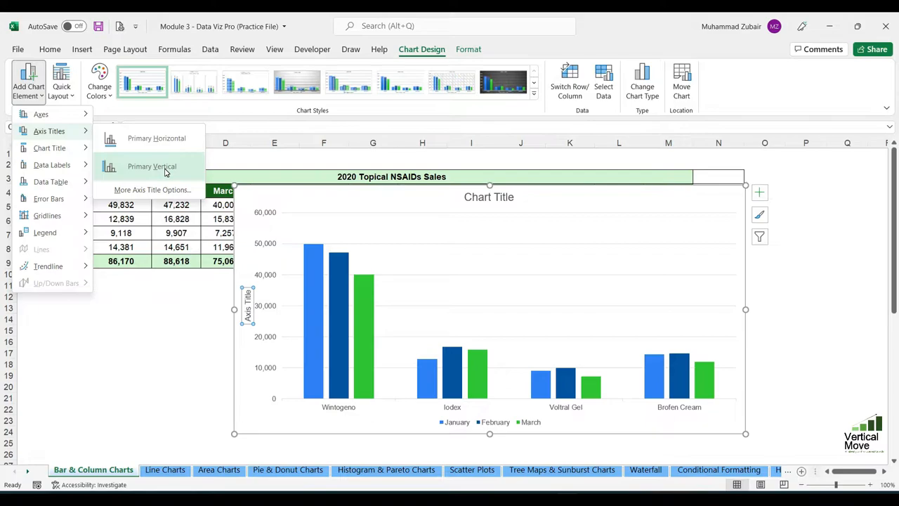
pyautogui.click(165, 170)
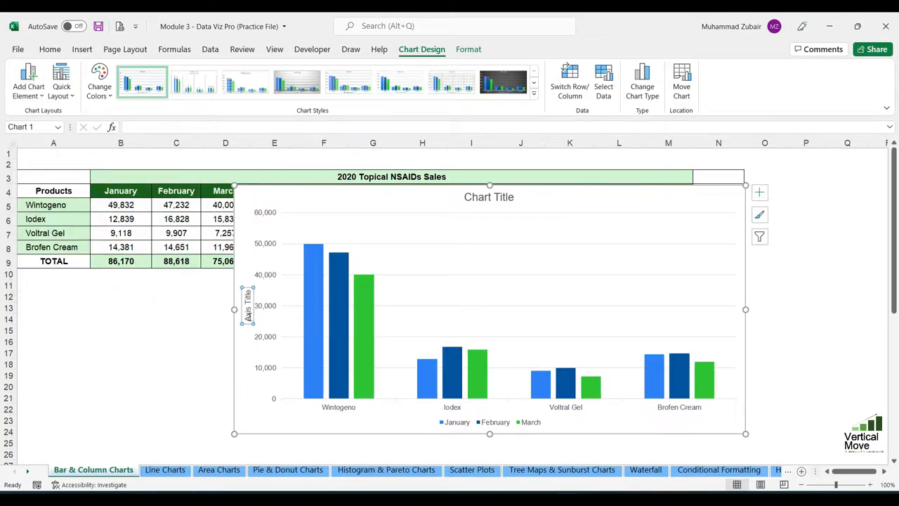
pyautogui.click(248, 316)
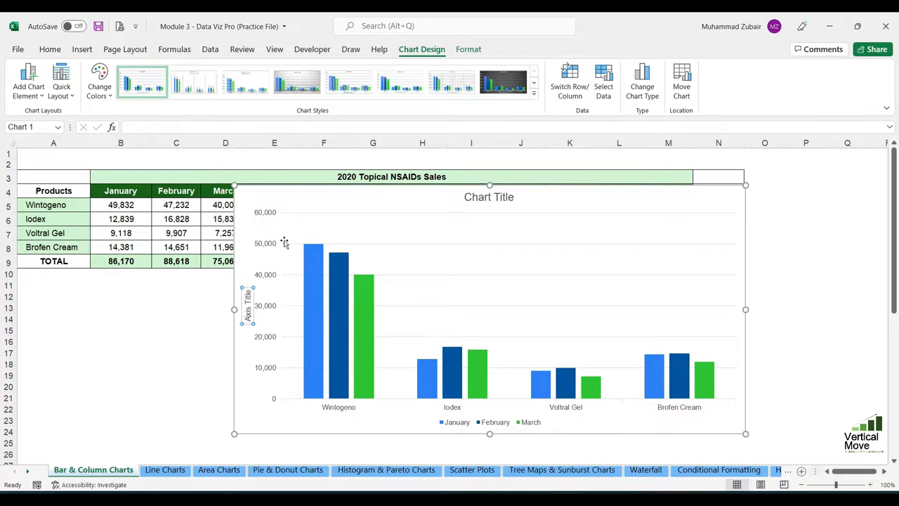
pyautogui.moveTo(247, 317); pyautogui.dragTo(258, 305)
pyautogui.click(248, 317)
pyautogui.moveTo(248, 318); pyautogui.dragTo(249, 284)
pyautogui.press('Delete')
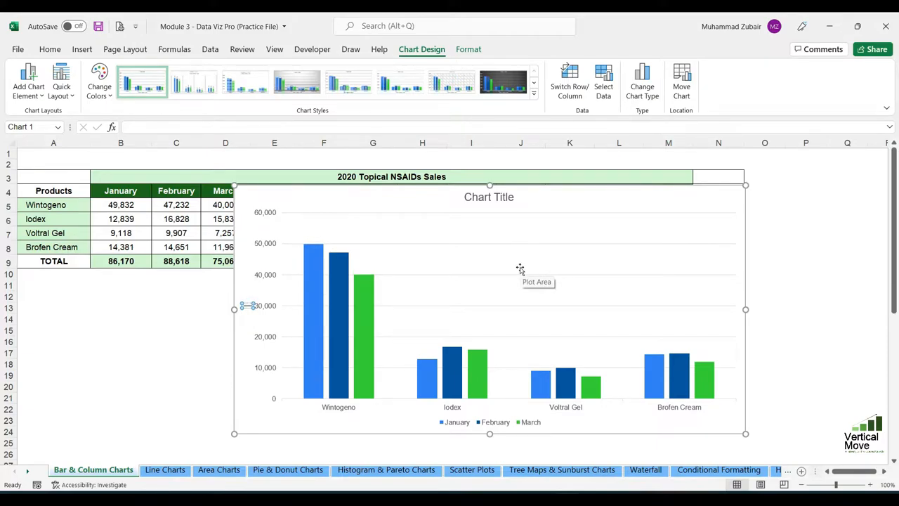
pyautogui.write('Units Sales')
pyautogui.click(290, 201)
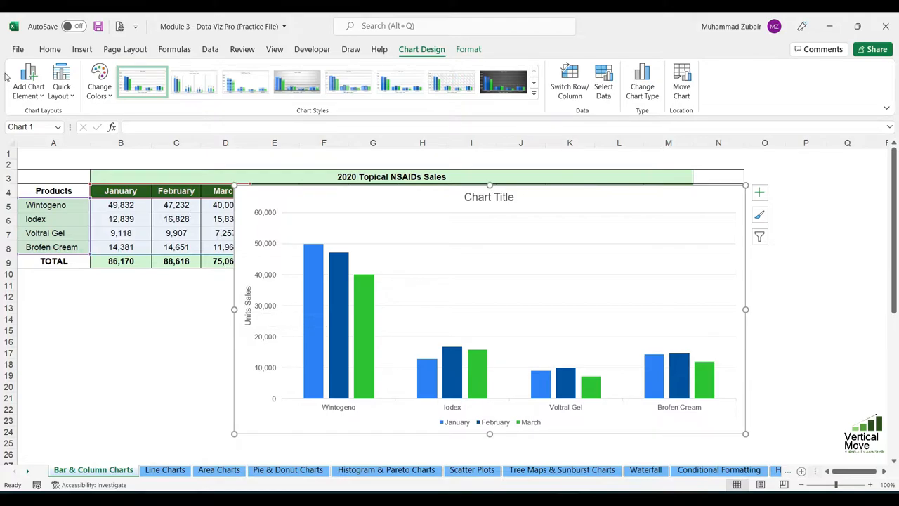
# Add a primary horizontal axis title to the January–March column chart and set its text to "Products of NSAIDs".
pyautogui.click(28, 80)
pyautogui.moveTo(53, 135)
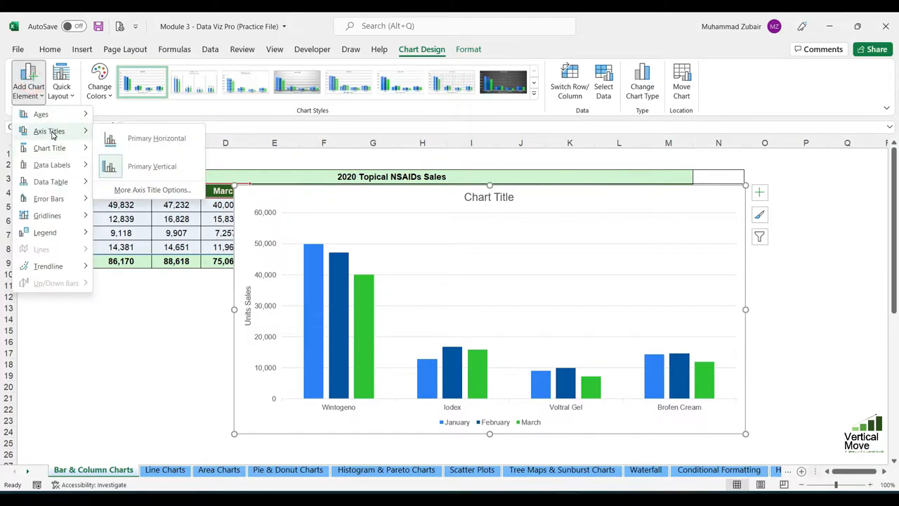
pyautogui.click(156, 151)
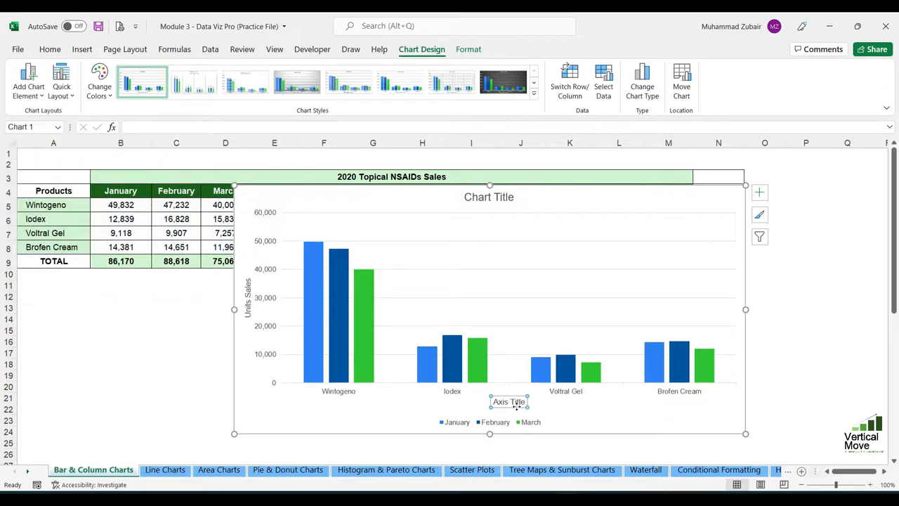
pyautogui.moveTo(501, 401); pyautogui.dragTo(532, 400)
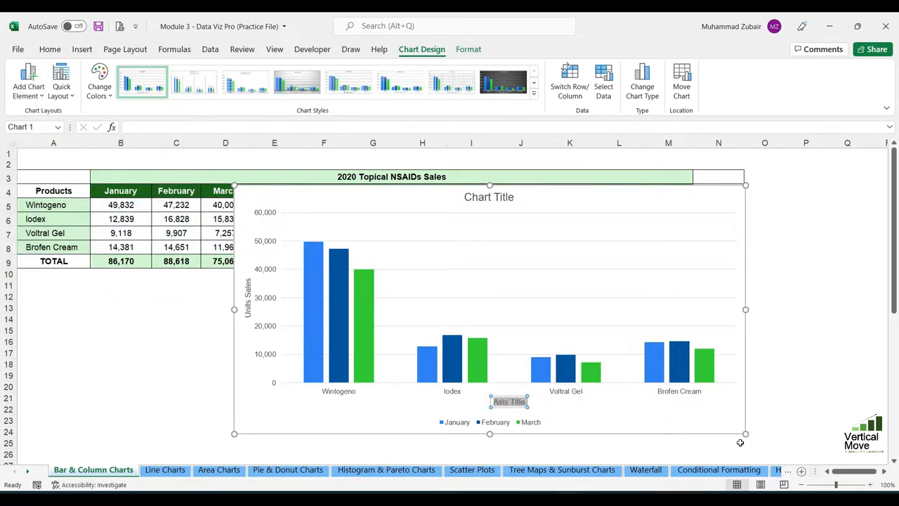
pyautogui.write('Products of NSAIDs')
# Try placing the chart title as a centered overlay on the January–March column chart.
pyautogui.click(28, 81)
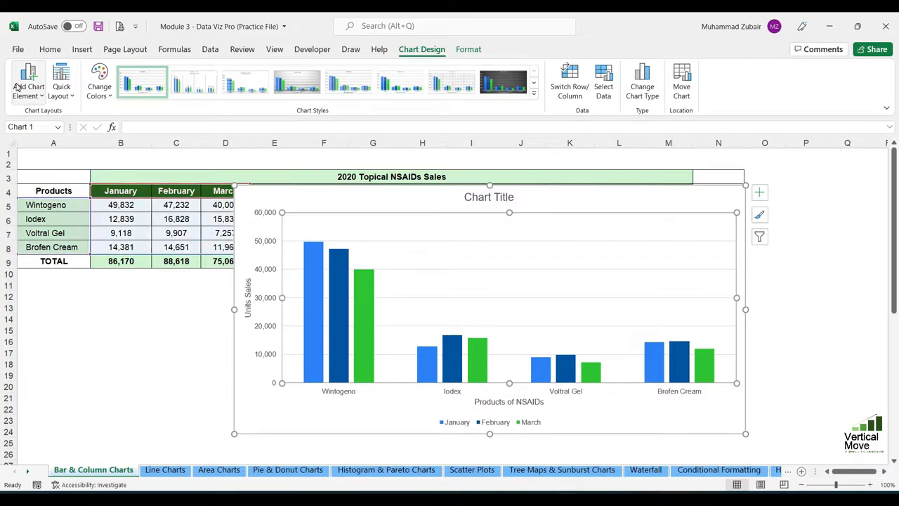
pyautogui.moveTo(63, 149)
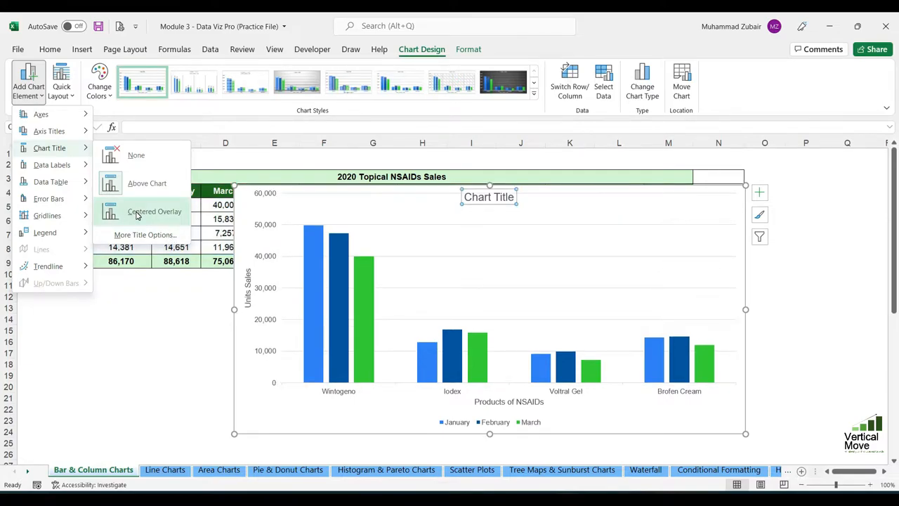
pyautogui.click(135, 211)
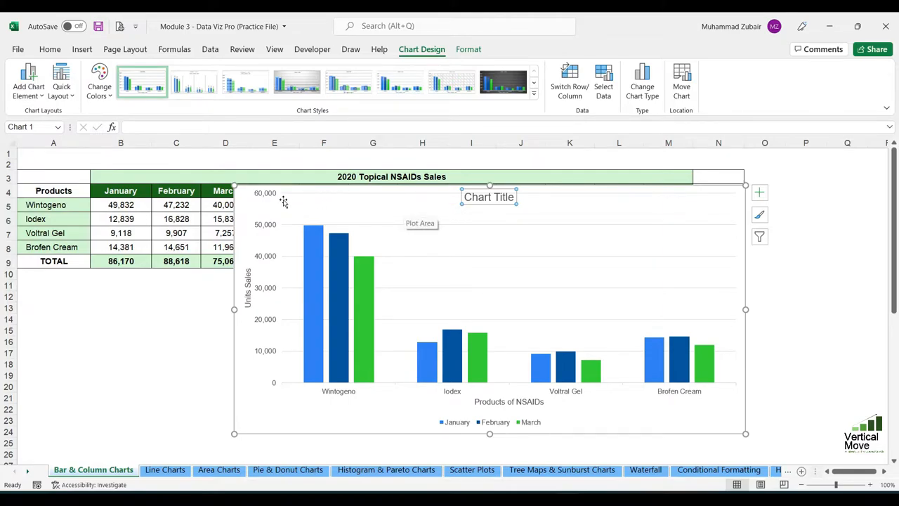
pyautogui.click(451, 194)
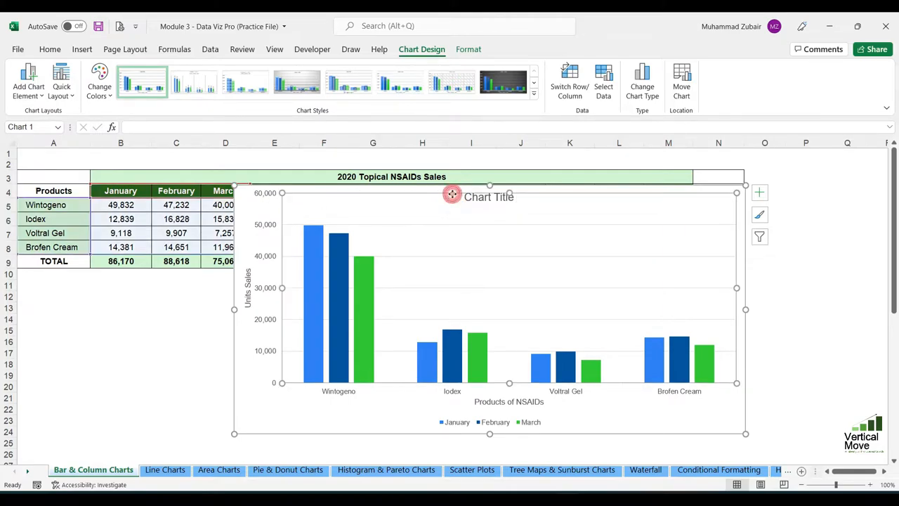
pyautogui.click(499, 196)
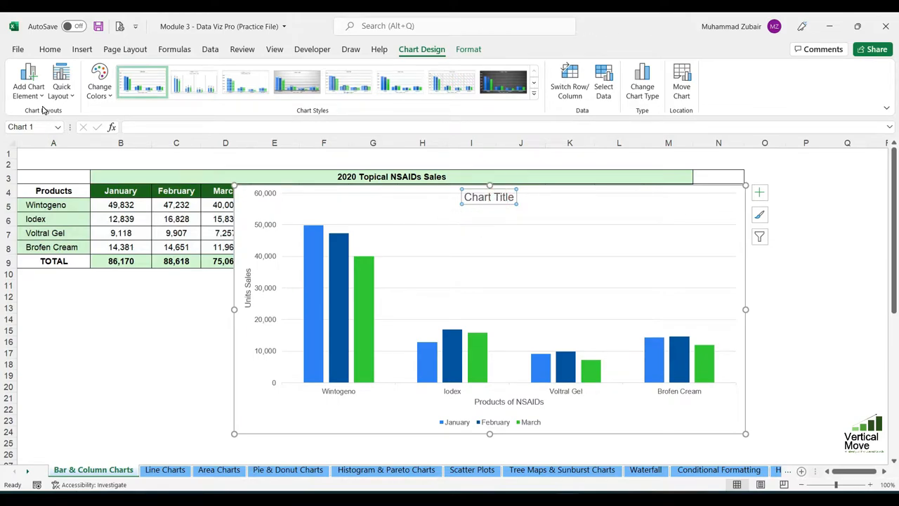
pyautogui.hotkey('ctrl', 'z')
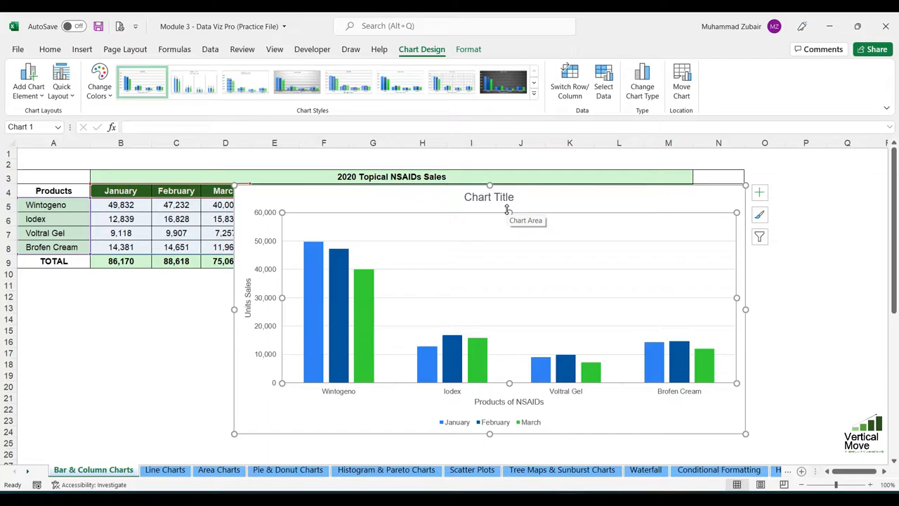
# Examine the January series columns for each product in the chart.
pyautogui.click(28, 80)
pyautogui.moveTo(70, 166)
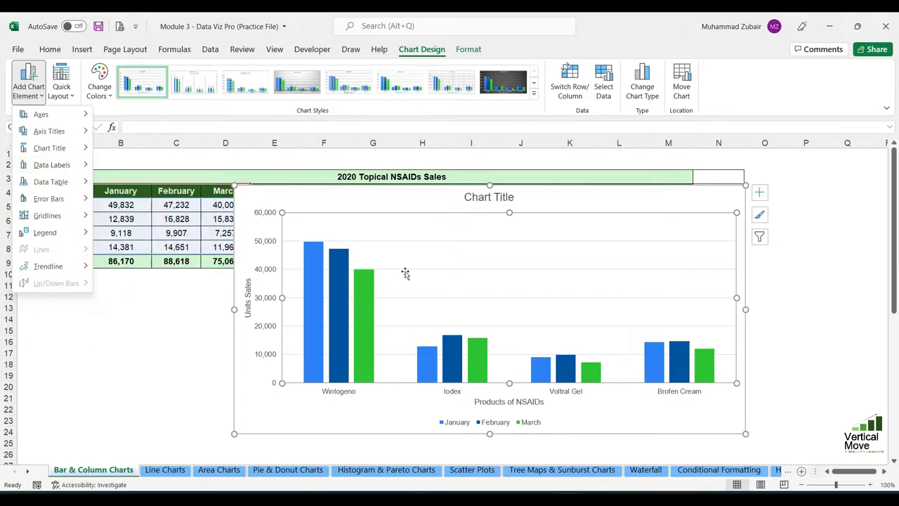
pyautogui.click(313, 301)
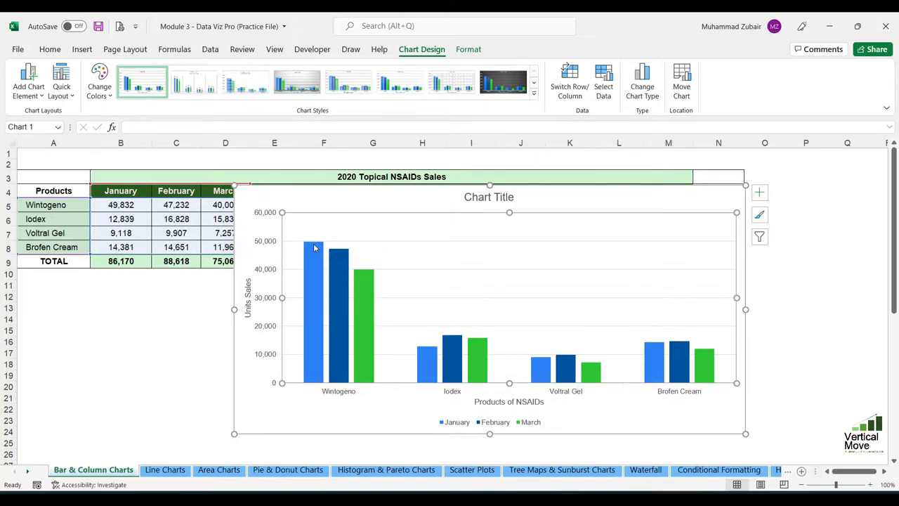
pyautogui.click(428, 360)
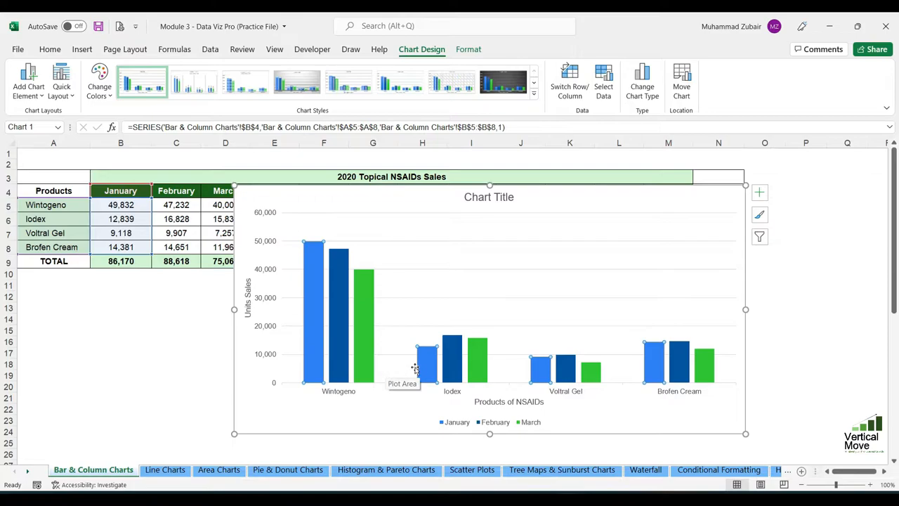
pyautogui.moveTo(424, 370)
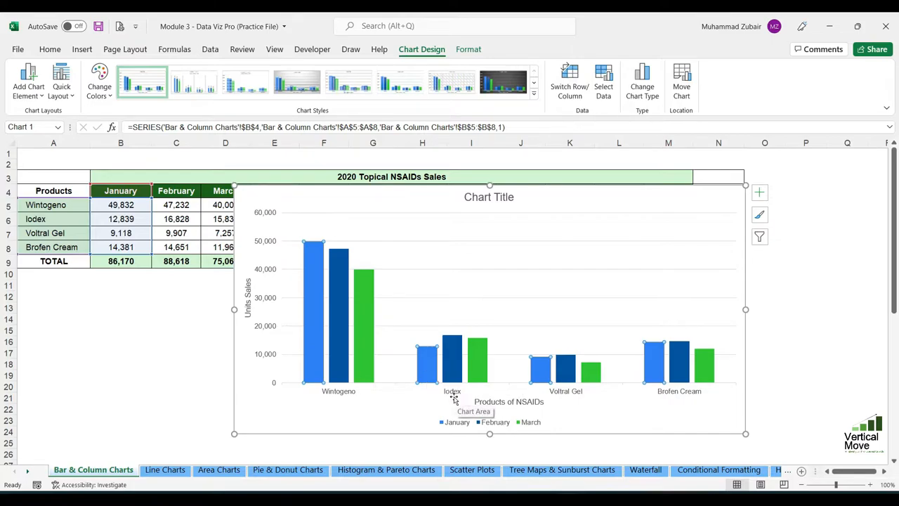
pyautogui.moveTo(541, 379)
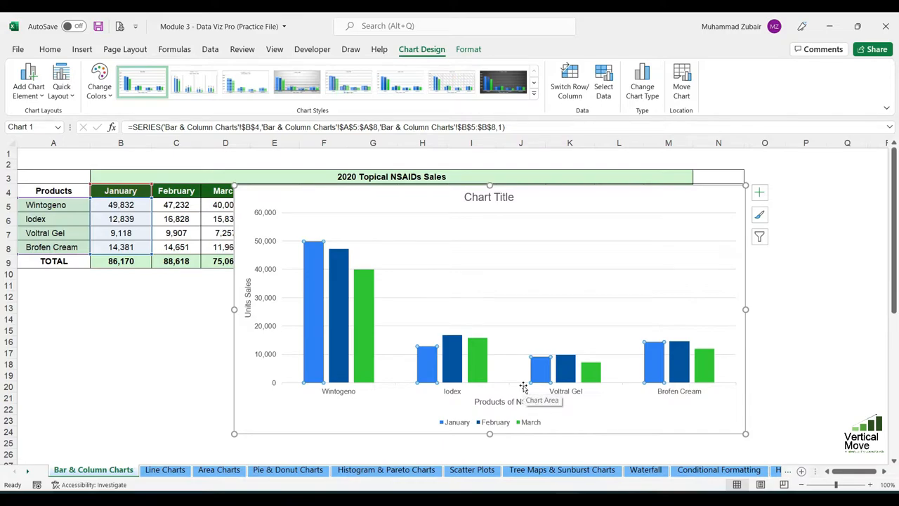
# Add data labels at the Outside End position to all columns of the January–March chart.
pyautogui.click(29, 86)
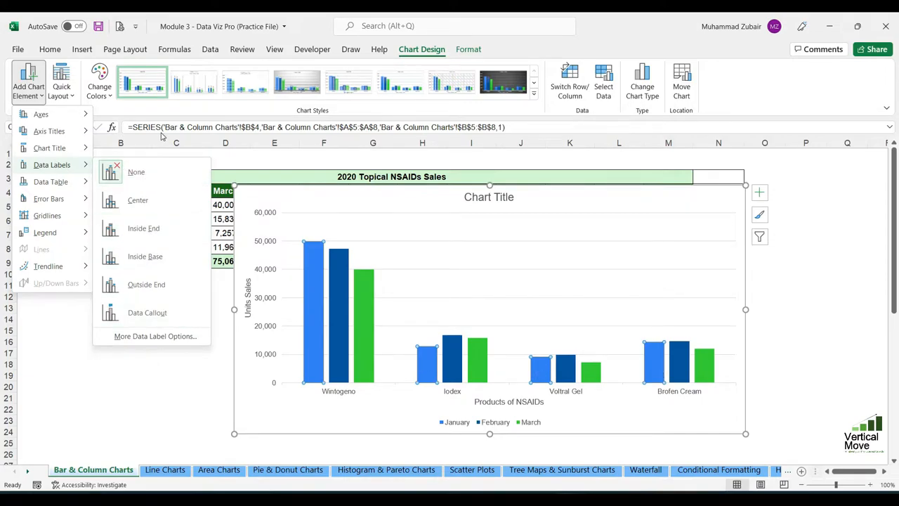
pyautogui.click(468, 249)
pyautogui.click(468, 254)
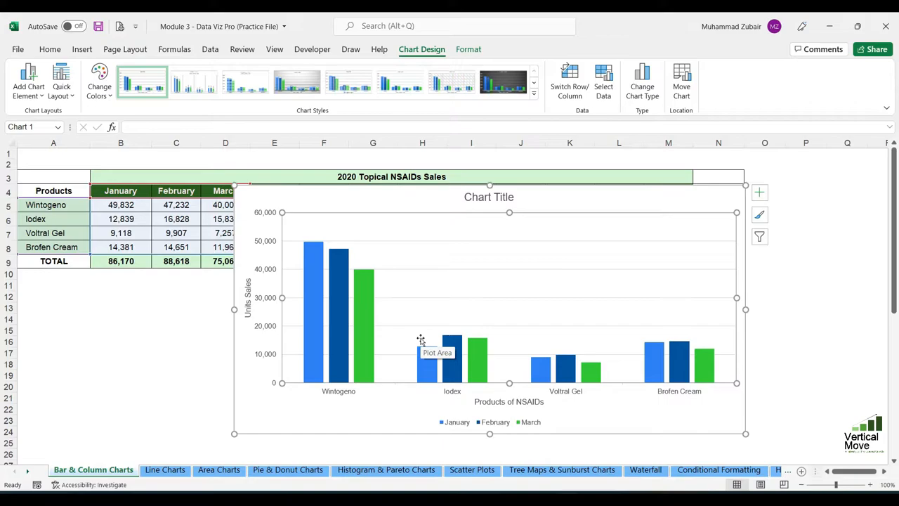
pyautogui.click(30, 81)
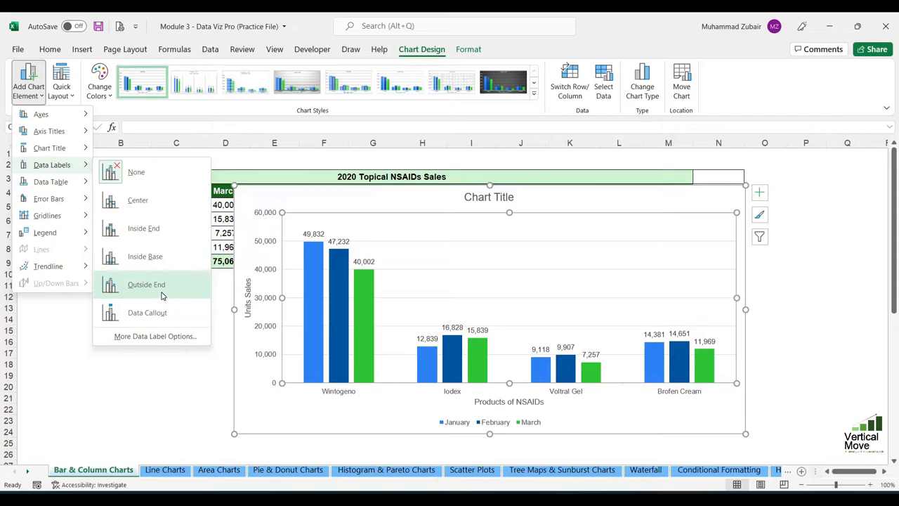
pyautogui.click(162, 295)
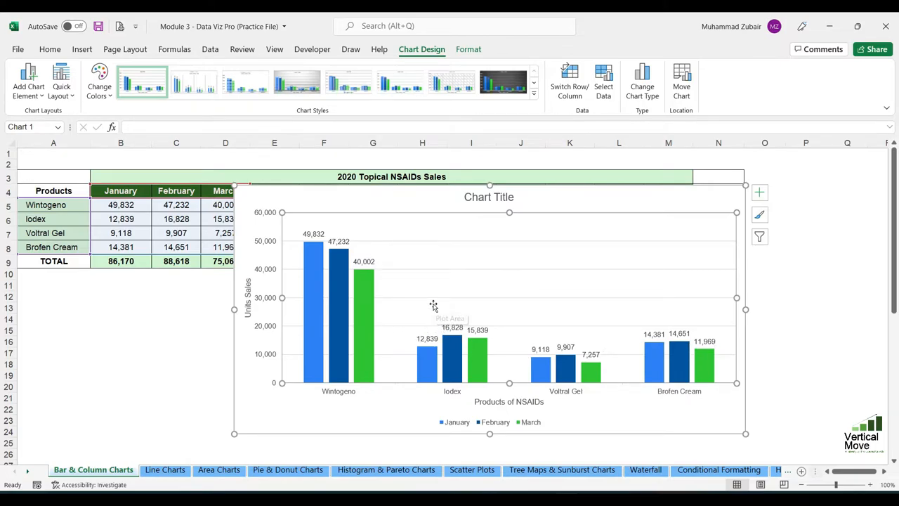
# Increase the font size of the January series data labels to 10.
pyautogui.click(314, 234)
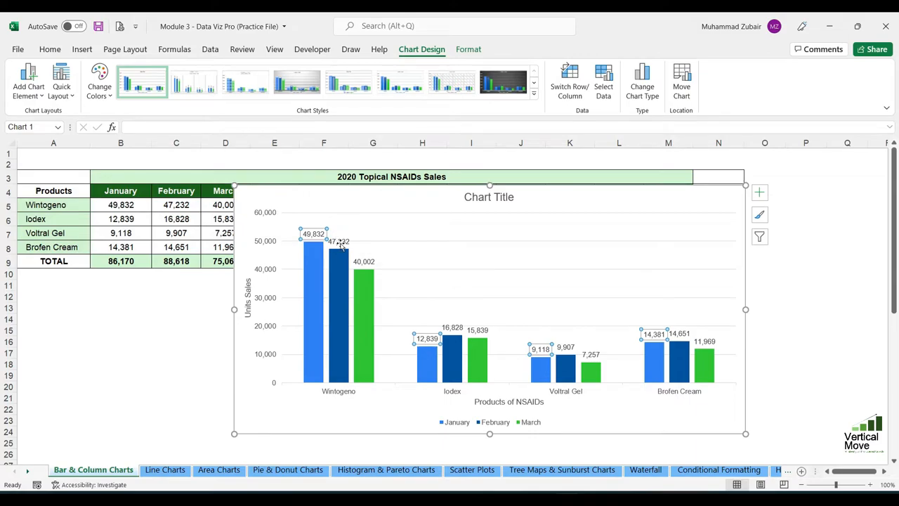
pyautogui.click(52, 50)
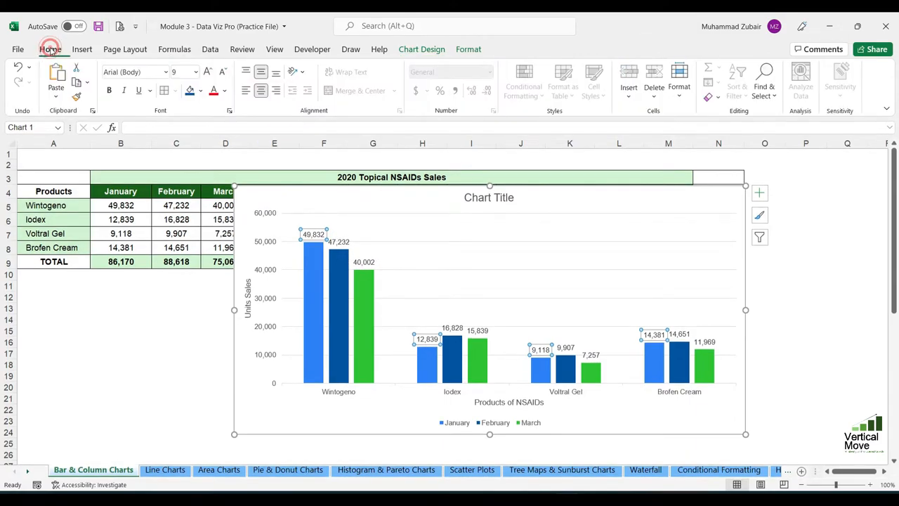
pyautogui.click(208, 72)
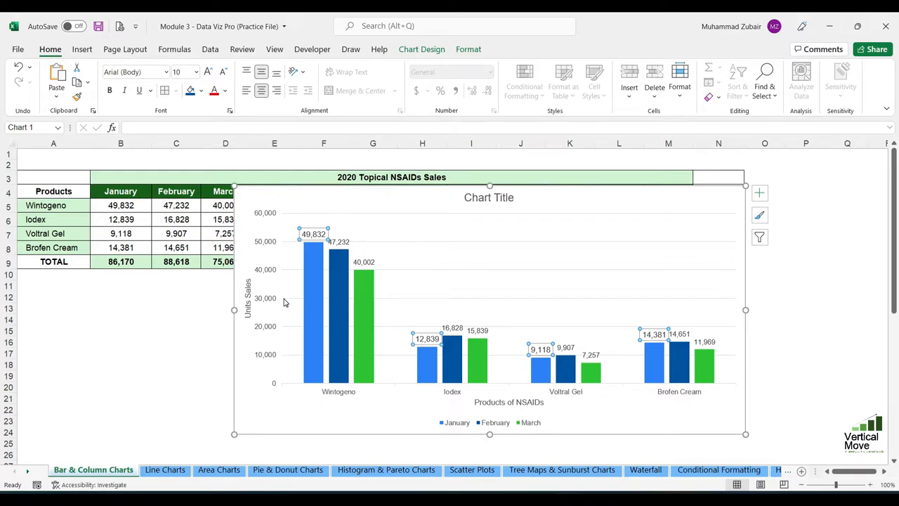
pyautogui.click(214, 94)
pyautogui.hotkey('ctrl', 'z')
# Increase the font size of the February and March series data labels to 10.
pyautogui.click(337, 241)
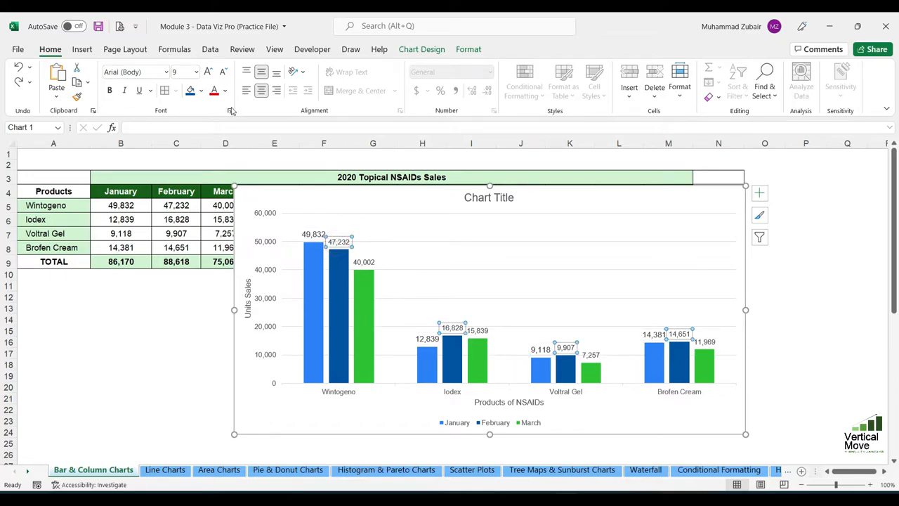
pyautogui.click(207, 72)
pyautogui.click(362, 262)
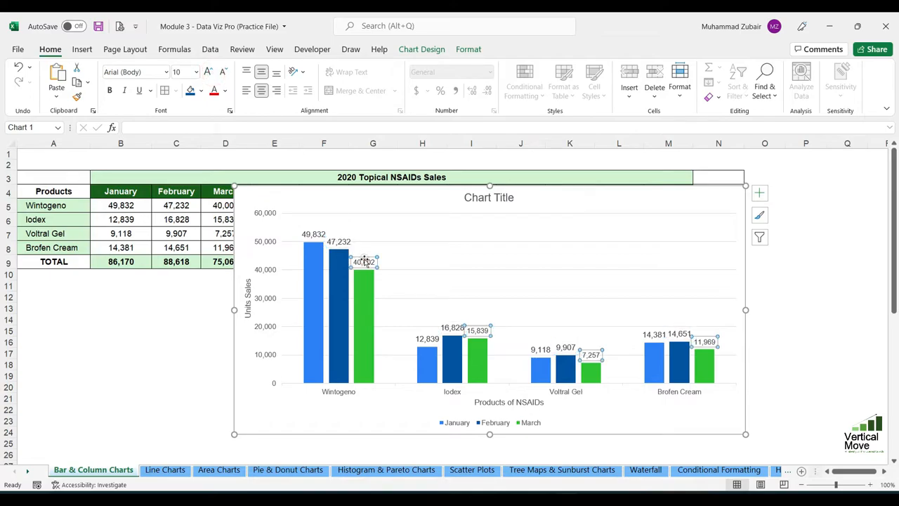
pyautogui.click(206, 72)
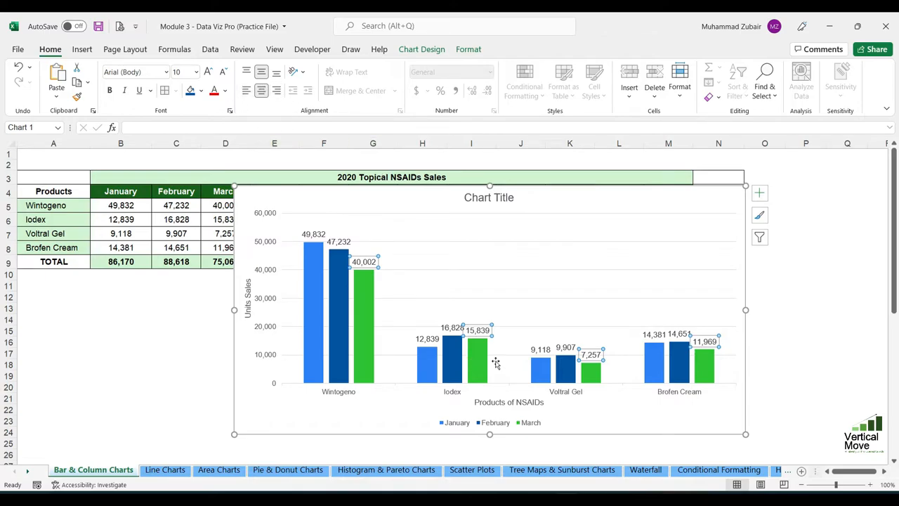
pyautogui.click(313, 234)
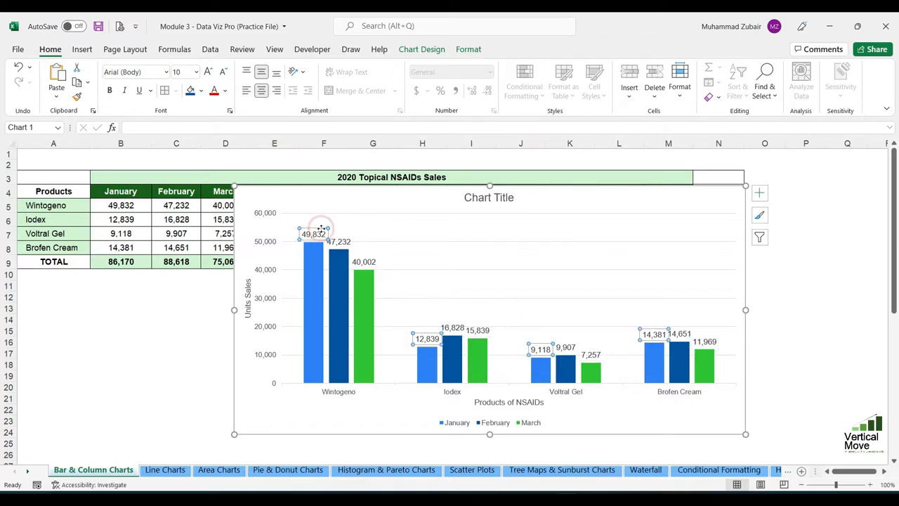
# Add a data table with legend keys below the January–March column chart.
pyautogui.click(385, 222)
pyautogui.click(422, 50)
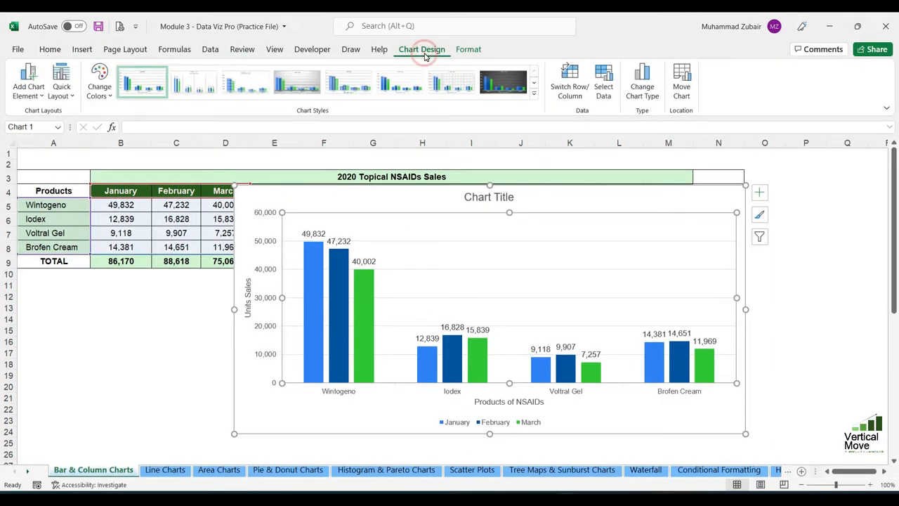
pyautogui.click(27, 83)
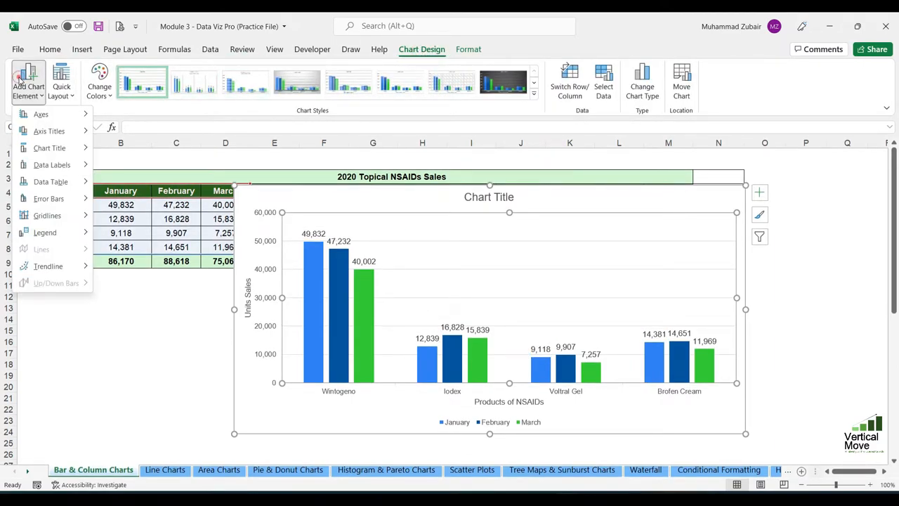
pyautogui.moveTo(59, 167)
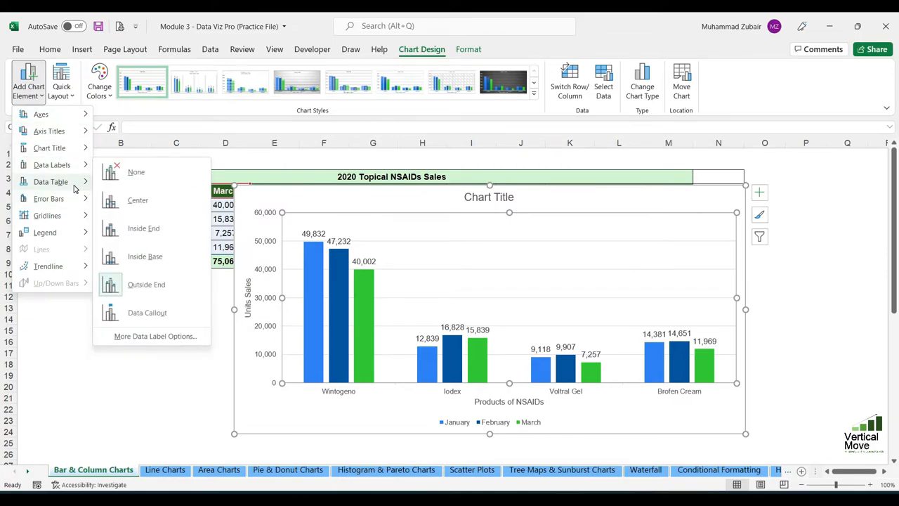
pyautogui.moveTo(75, 188)
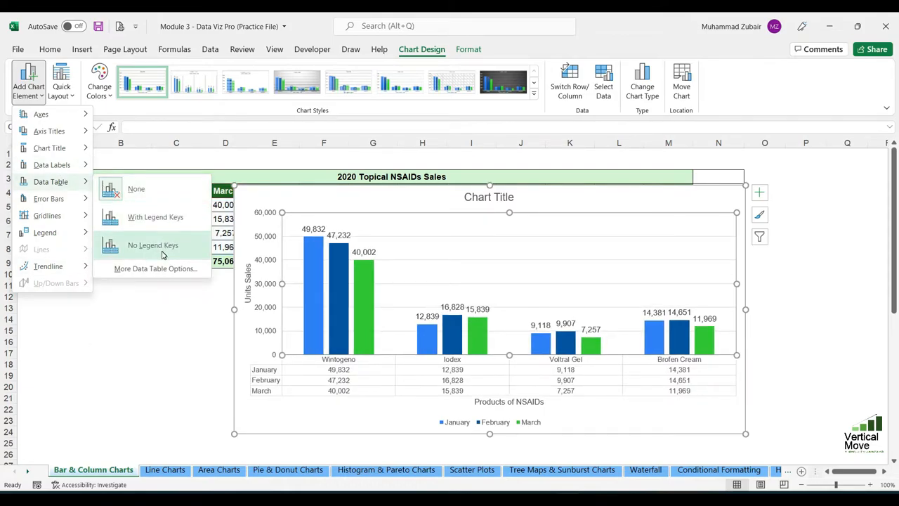
pyautogui.click(156, 217)
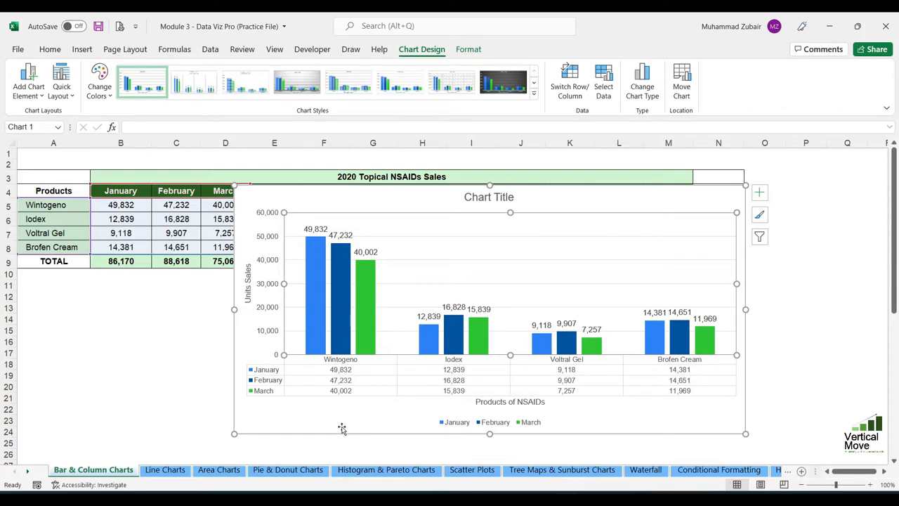
# Remove the data table from the January–March column chart.
pyautogui.click(341, 234)
pyautogui.click(475, 309)
pyautogui.click(437, 315)
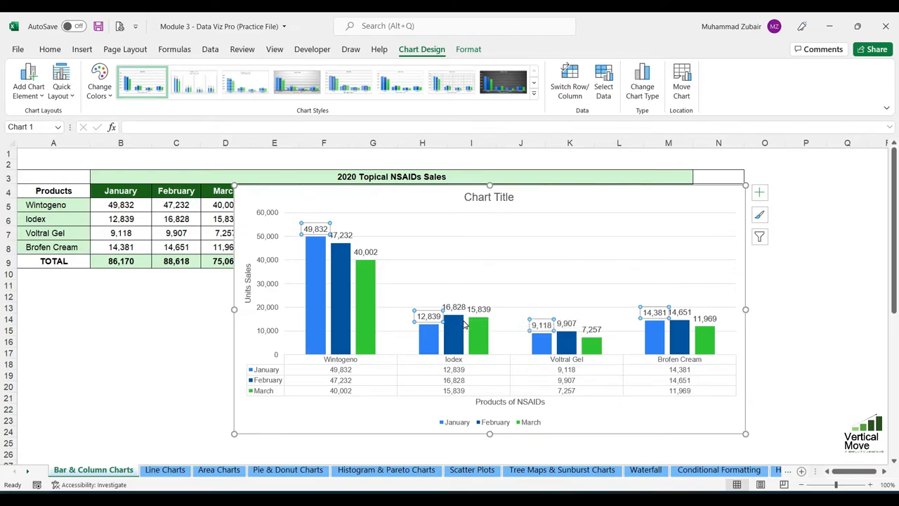
pyautogui.moveTo(461, 320)
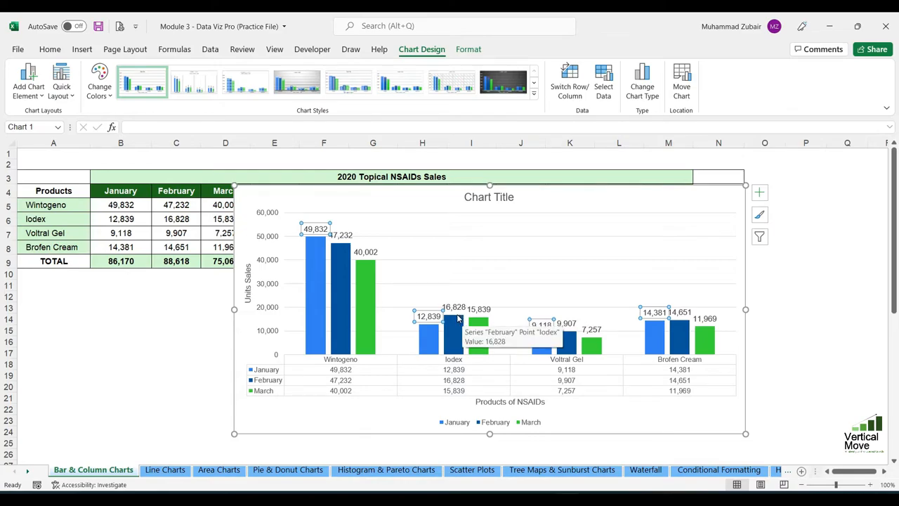
pyautogui.click(34, 77)
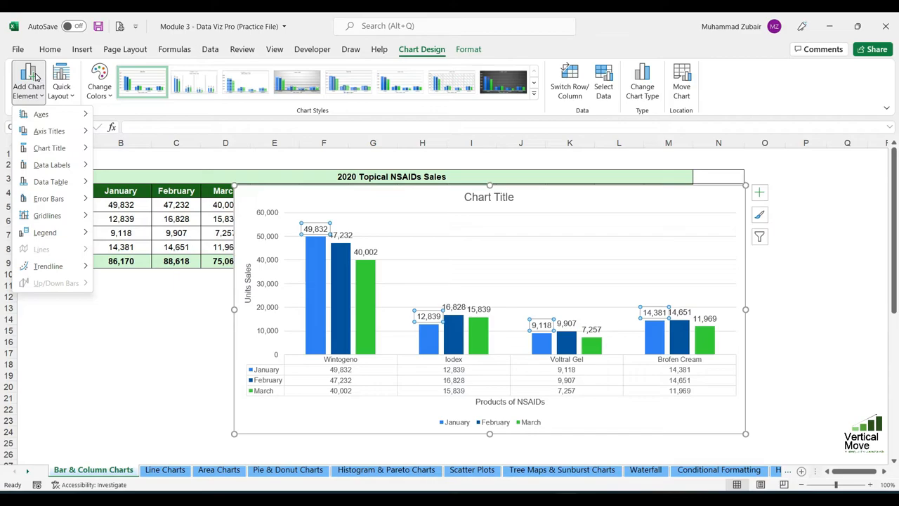
pyautogui.moveTo(61, 168)
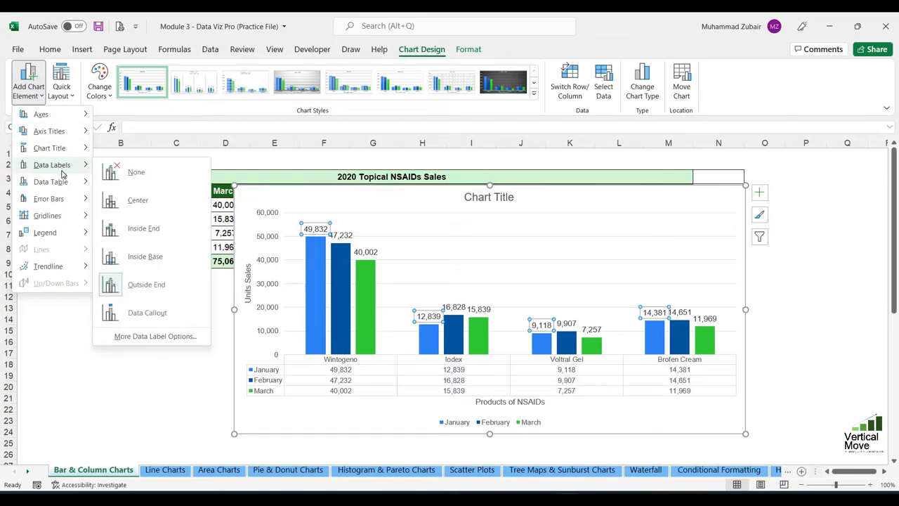
pyautogui.moveTo(62, 184)
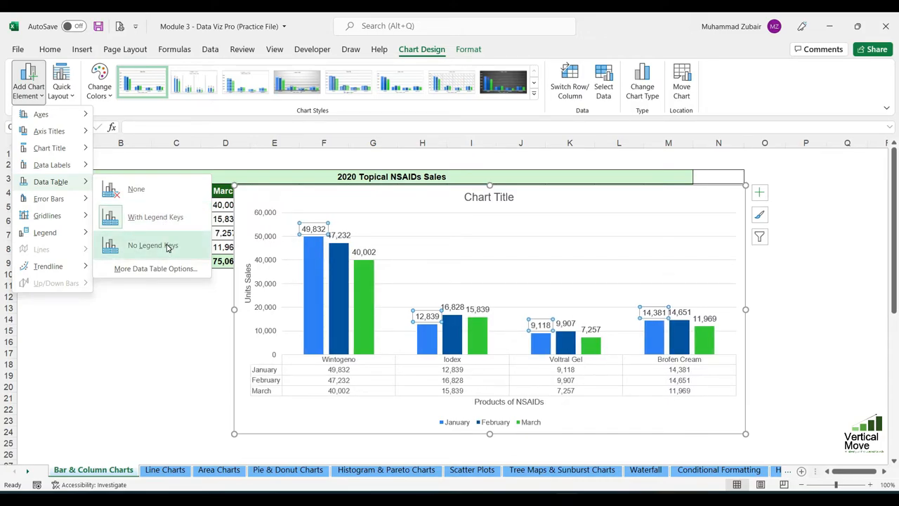
pyautogui.click(139, 195)
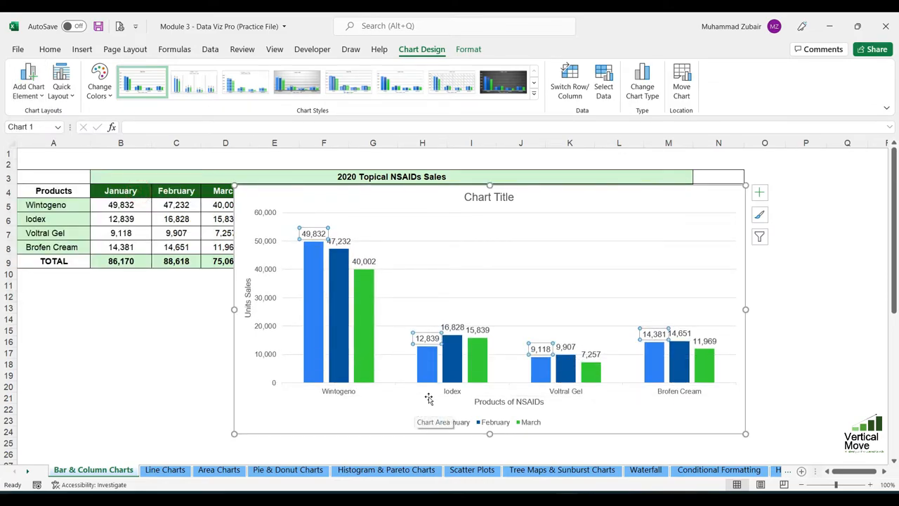
pyautogui.click(30, 76)
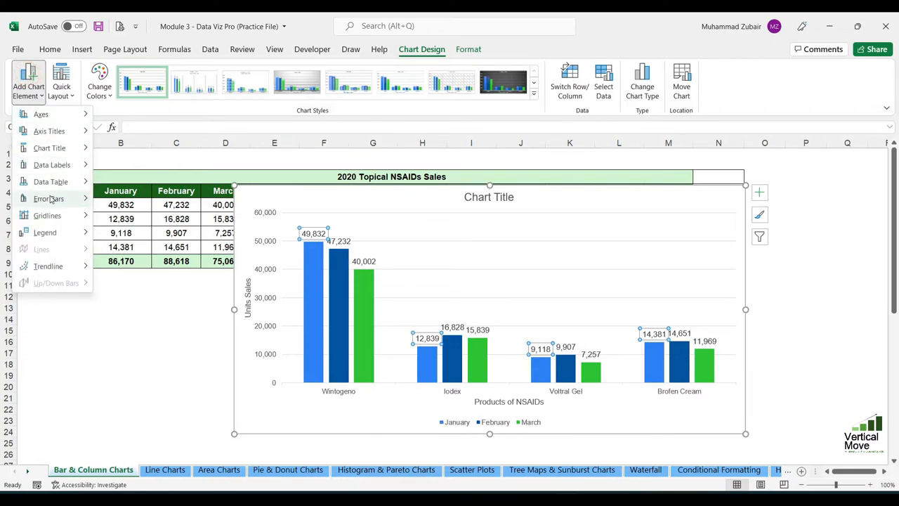
pyautogui.moveTo(51, 202)
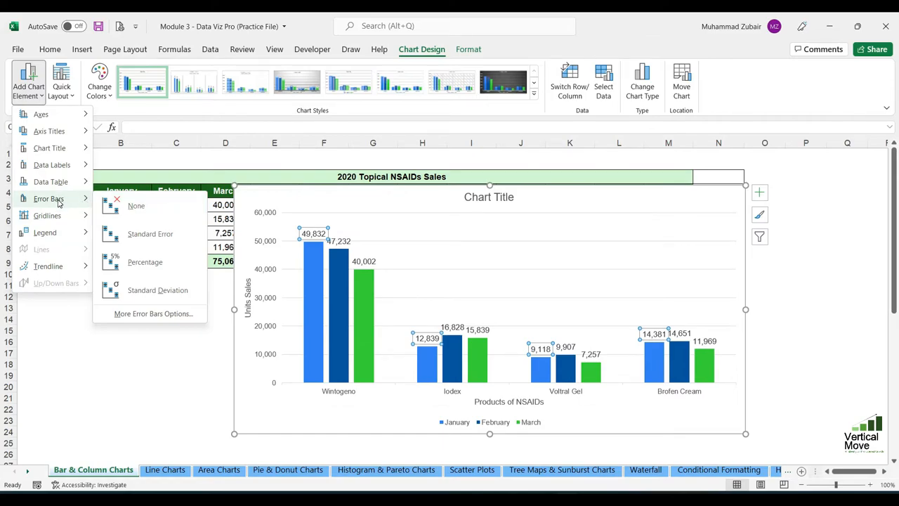
pyautogui.moveTo(64, 217)
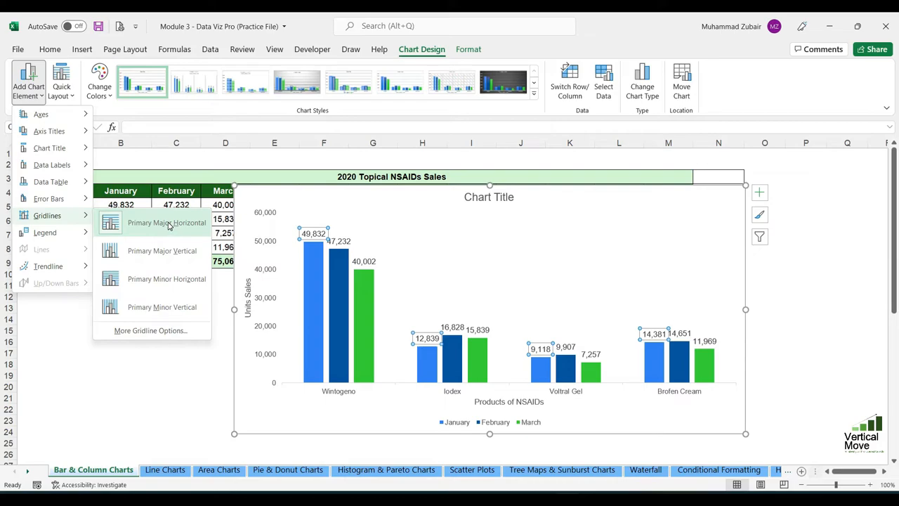
pyautogui.click(532, 242)
# Color the major horizontal gridlines of the January–March column chart dark red.
pyautogui.click(532, 242)
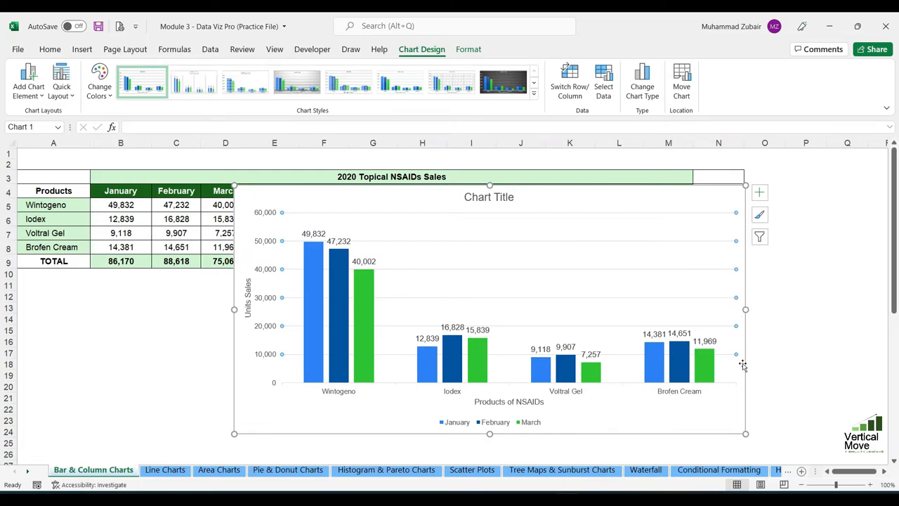
pyautogui.click(468, 49)
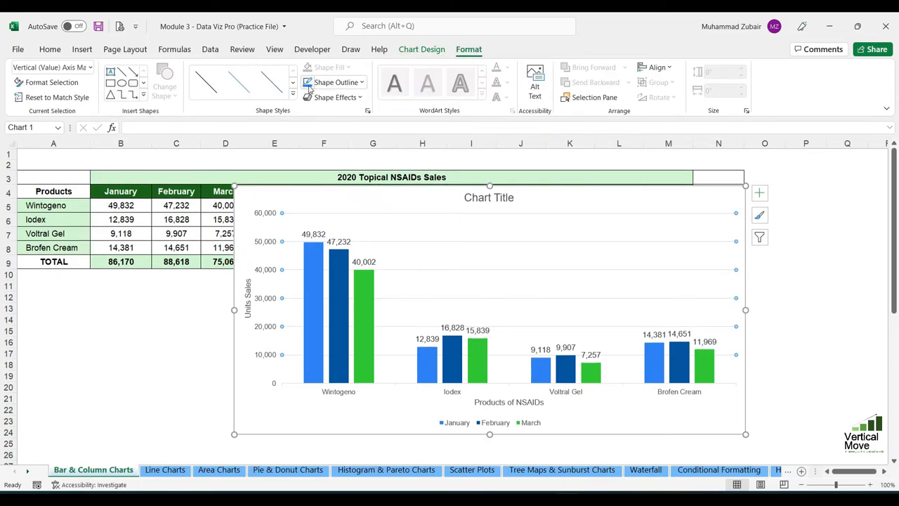
pyautogui.click(336, 82)
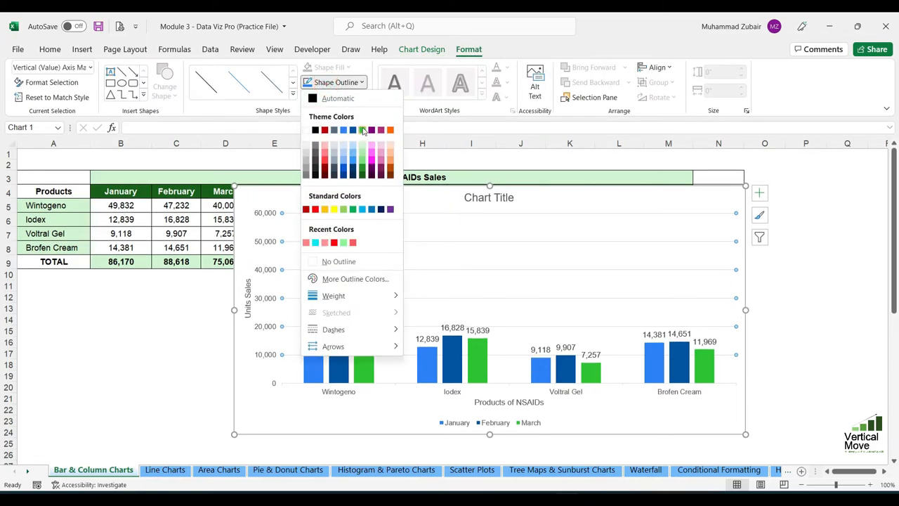
pyautogui.click(326, 130)
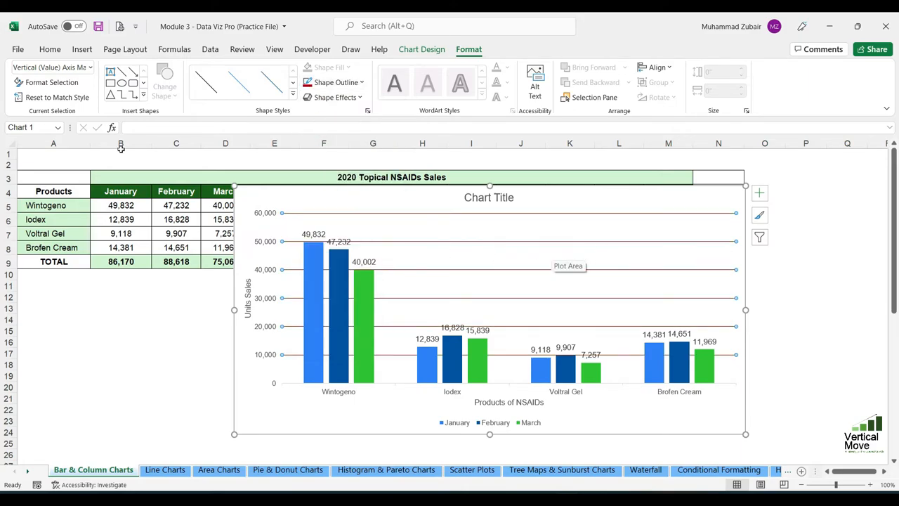
# Add primary minor horizontal gridlines to the January–March column chart.
pyautogui.click(422, 49)
pyautogui.click(27, 81)
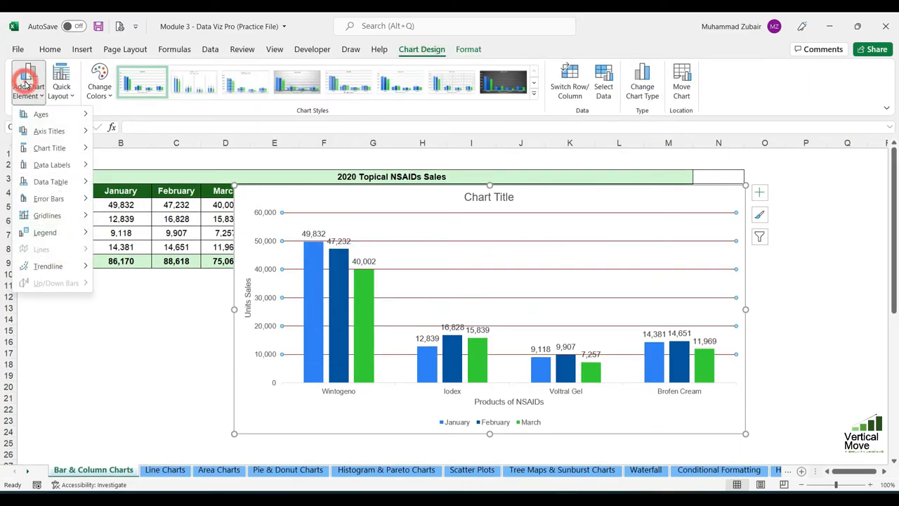
pyautogui.moveTo(67, 217)
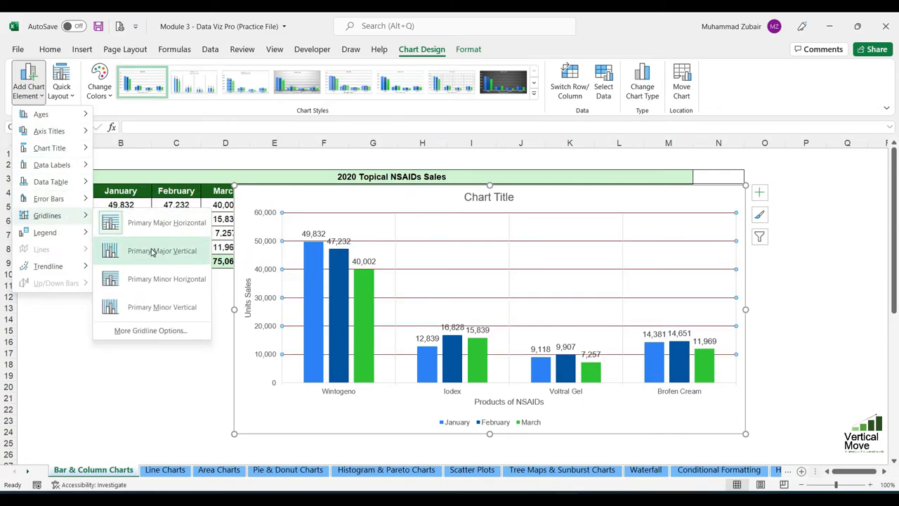
pyautogui.click(170, 288)
# Color the minor horizontal gridlines with the theme color Green, Accent 3.
pyautogui.click(712, 259)
pyautogui.click(467, 49)
pyautogui.click(361, 82)
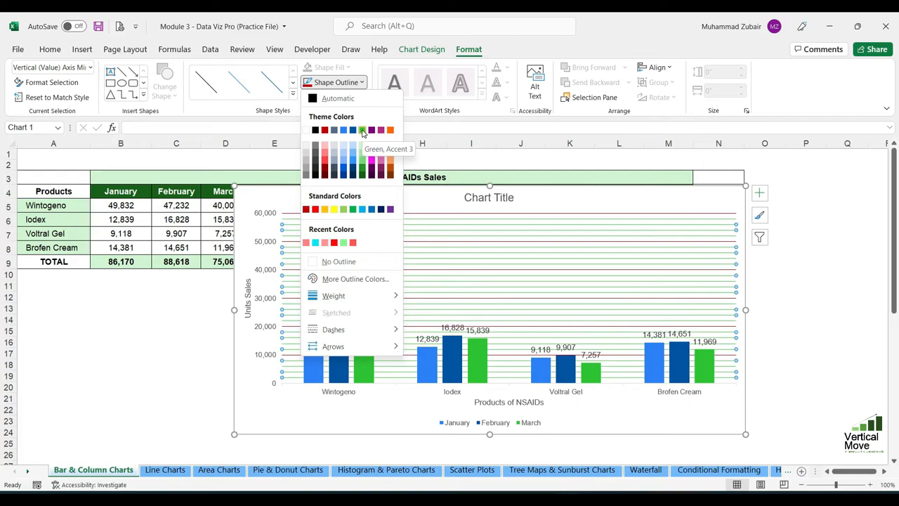
pyautogui.click(362, 131)
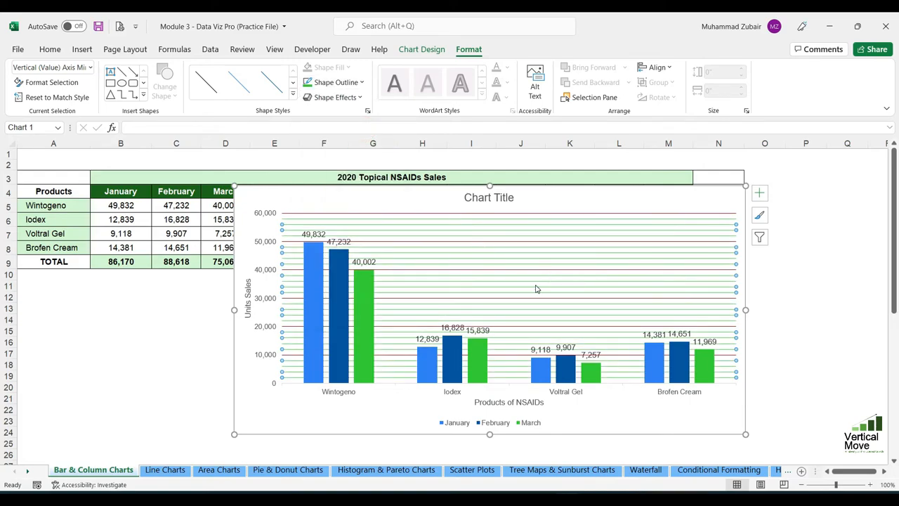
pyautogui.press('Escape')
# Remove the primary minor horizontal gridlines from the column chart.
pyautogui.click(438, 47)
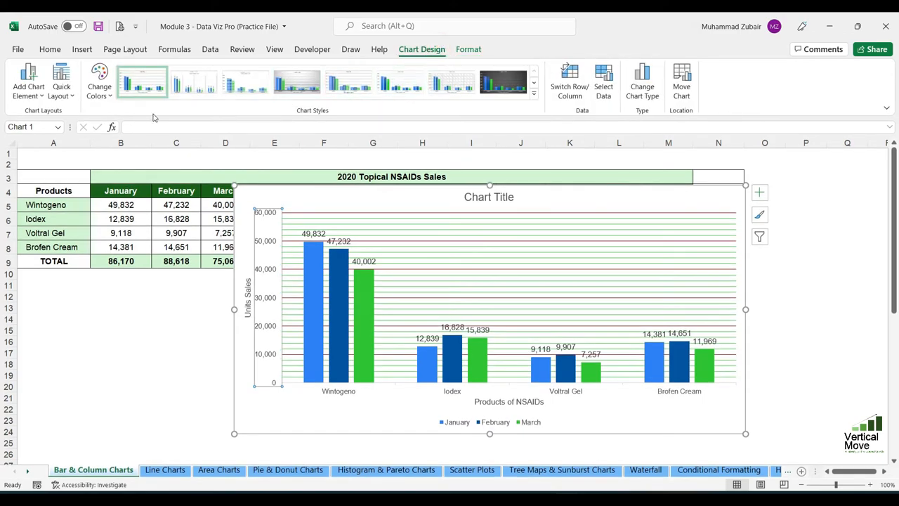
pyautogui.click(23, 82)
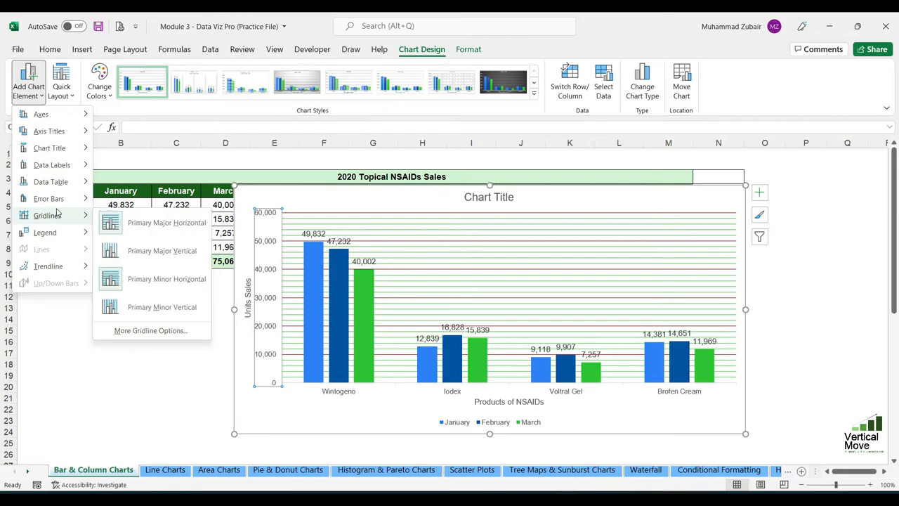
pyautogui.click(138, 284)
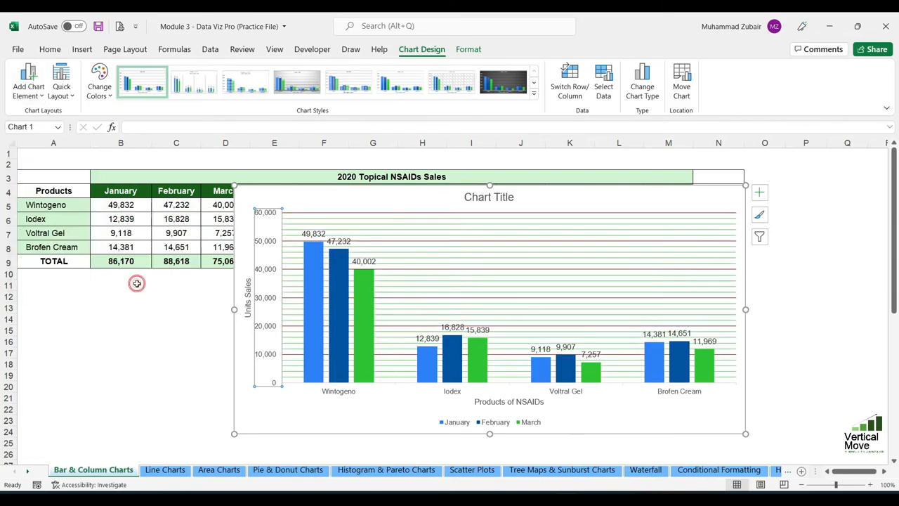
# Remove the primary major horizontal gridlines from the column chart.
pyautogui.click(28, 83)
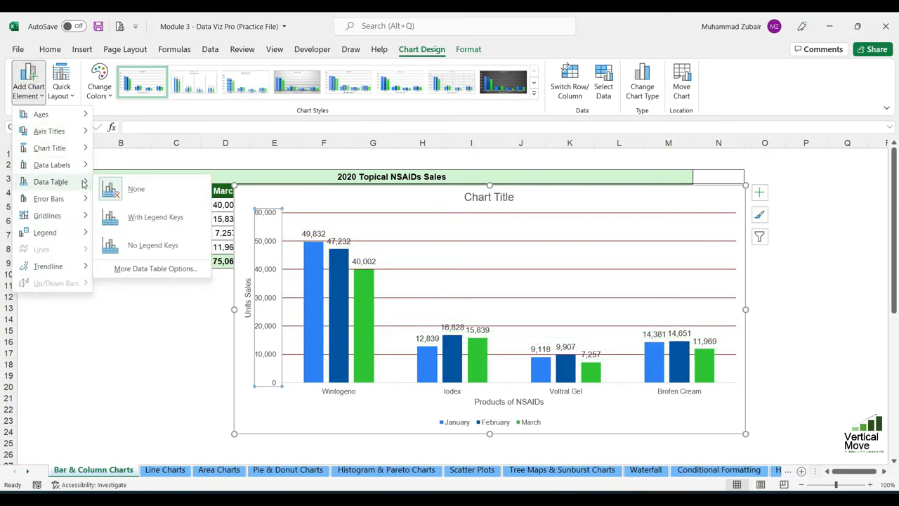
pyautogui.moveTo(63, 217)
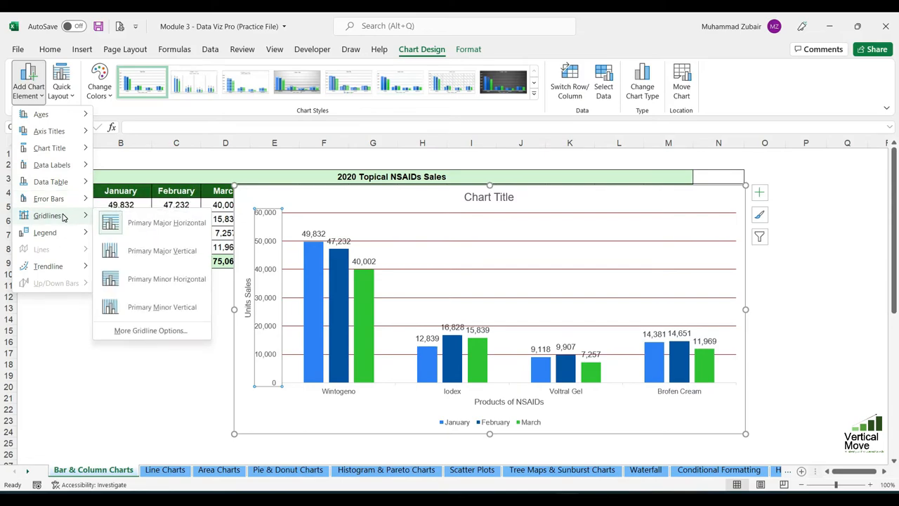
pyautogui.click(158, 225)
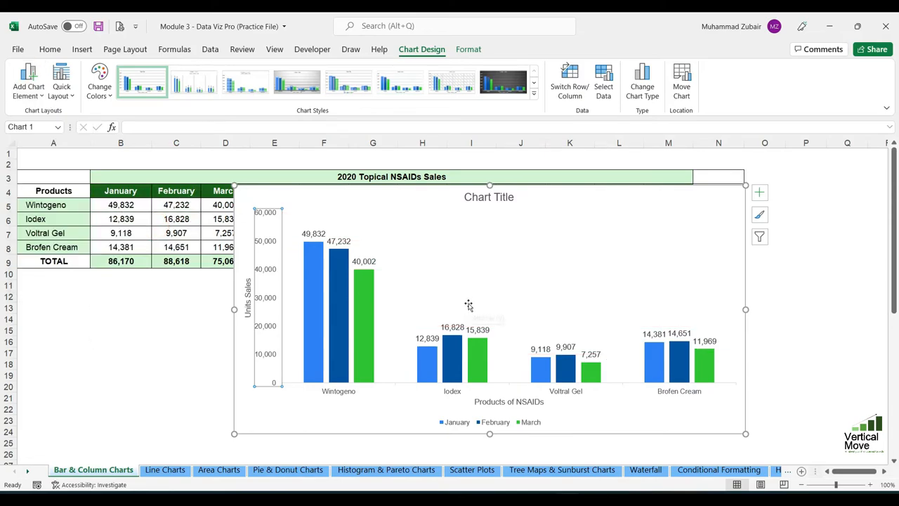
# Add primary major vertical gridlines to the January–March column chart and select them.
pyautogui.click(539, 265)
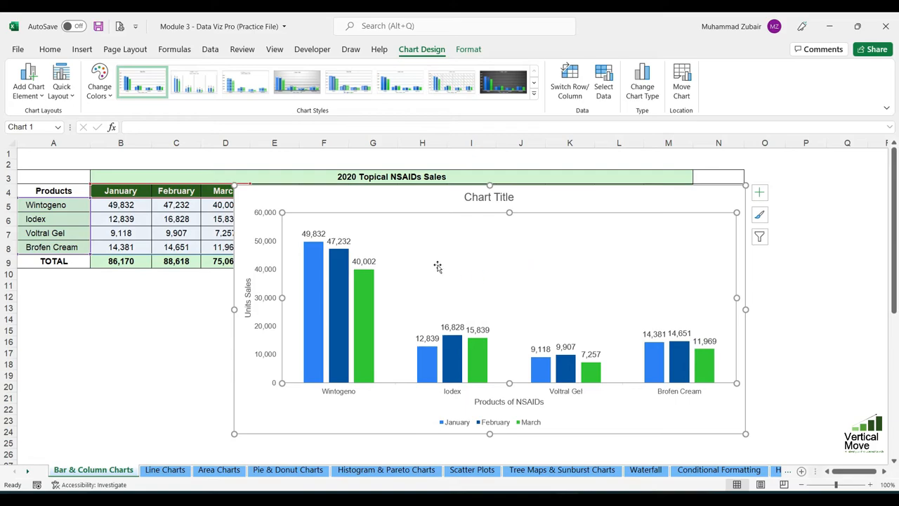
pyautogui.click(28, 79)
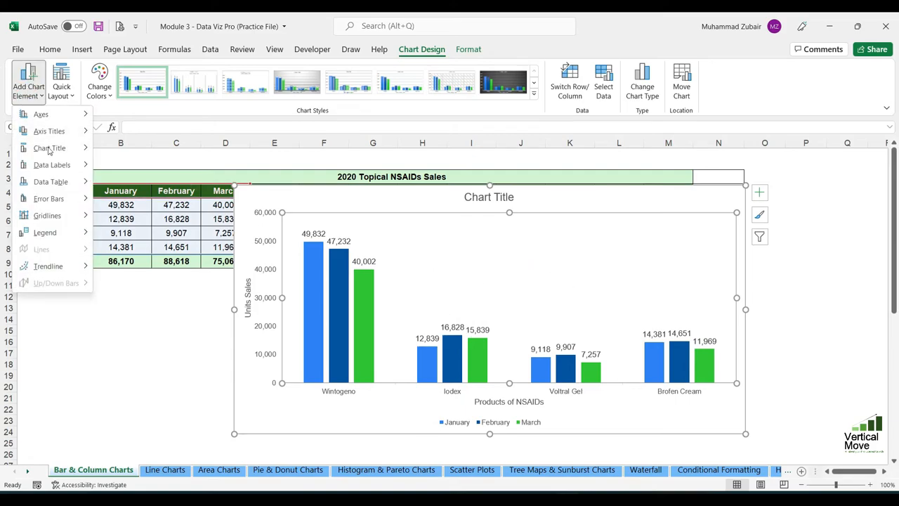
pyautogui.moveTo(51, 215)
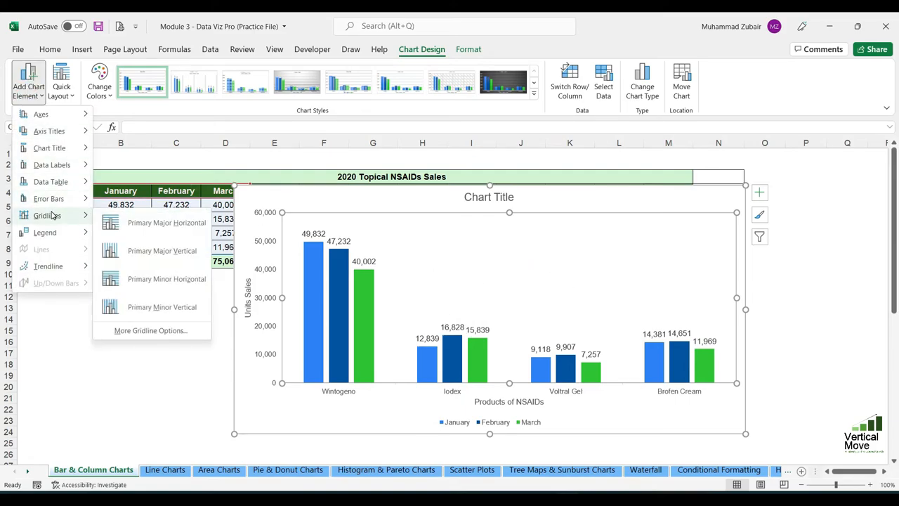
pyautogui.click(158, 250)
pyautogui.click(509, 280)
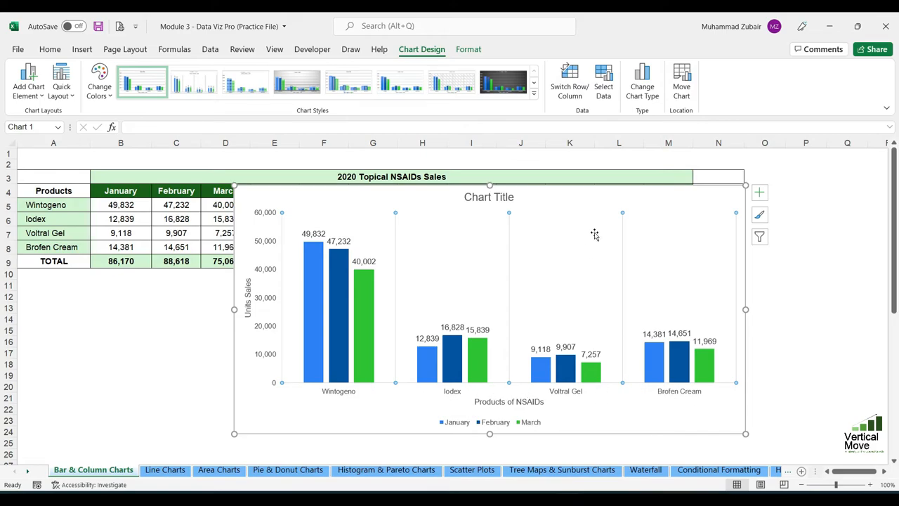
# Move the chart legend to the top, below the chart title.
pyautogui.click(29, 84)
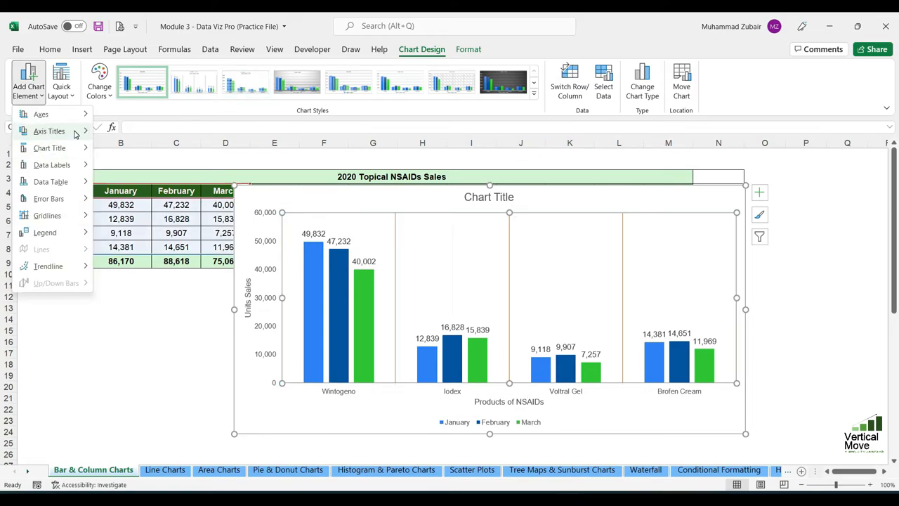
pyautogui.moveTo(77, 188)
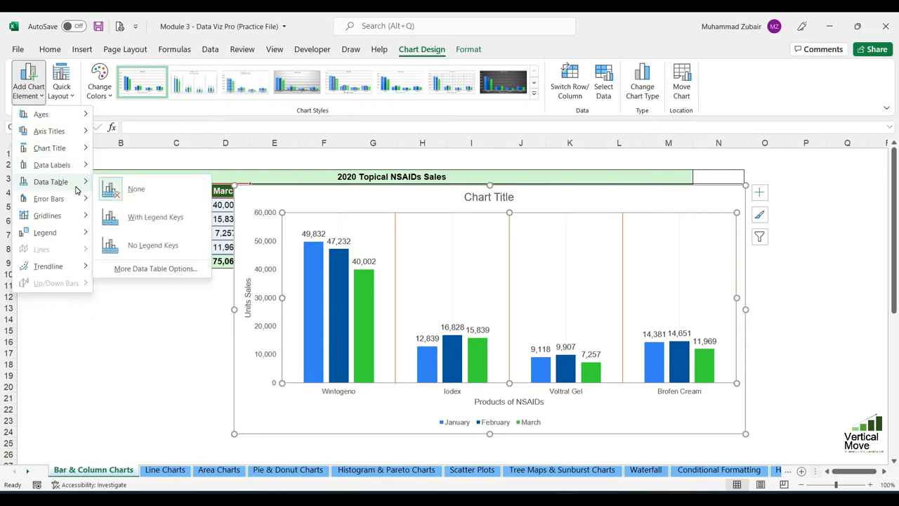
pyautogui.moveTo(60, 240)
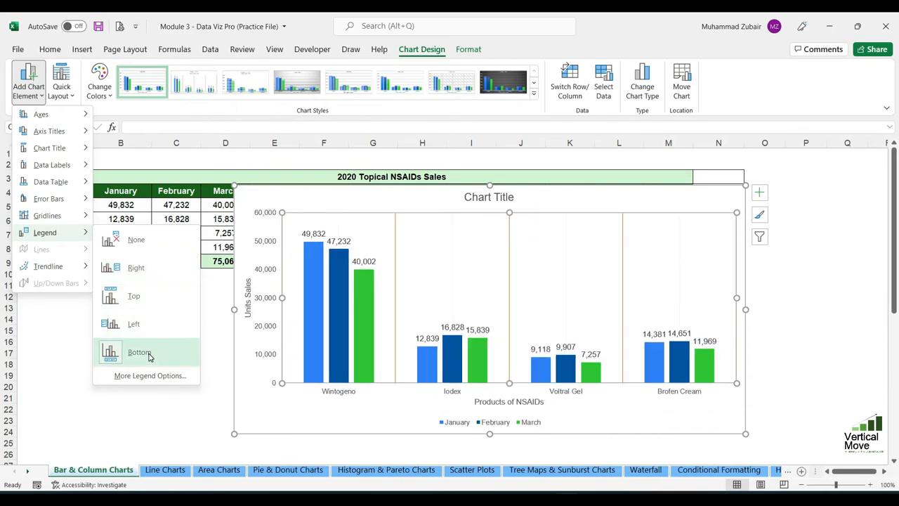
pyautogui.click(132, 296)
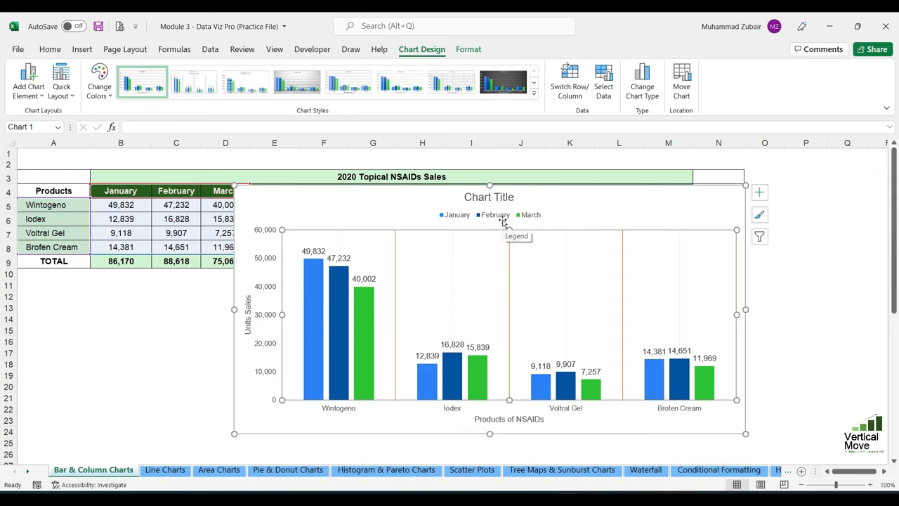
pyautogui.click(37, 87)
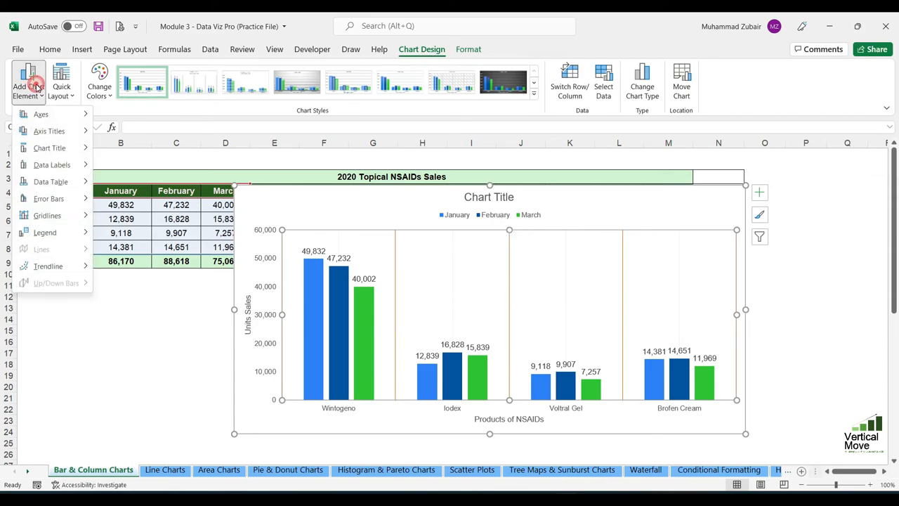
pyautogui.moveTo(49, 267)
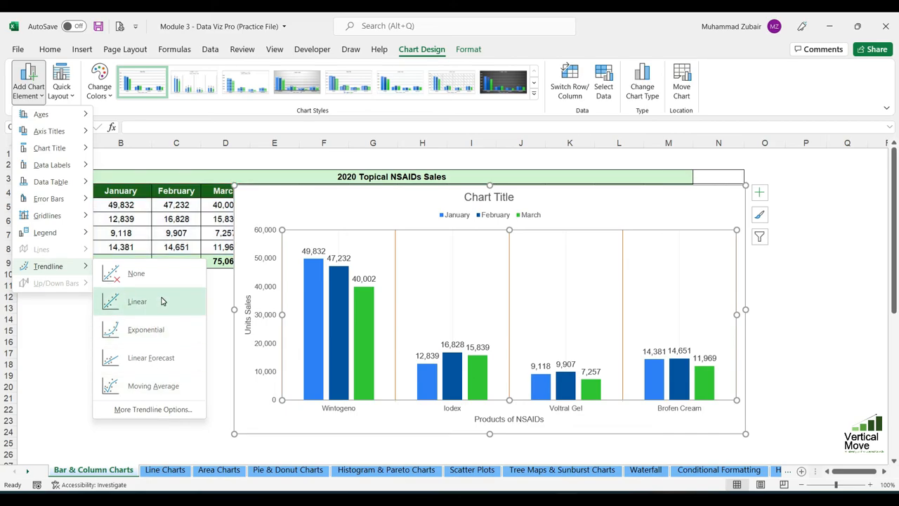
pyautogui.click(391, 193)
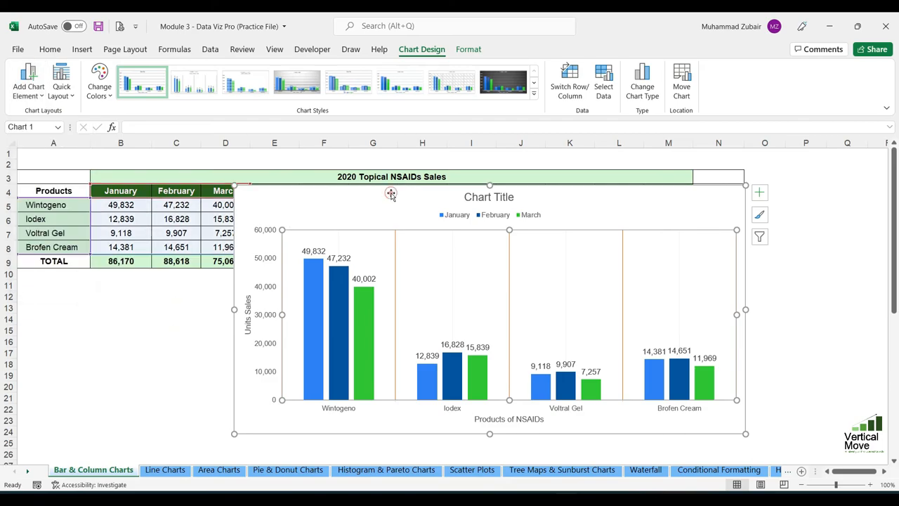
pyautogui.click(391, 190)
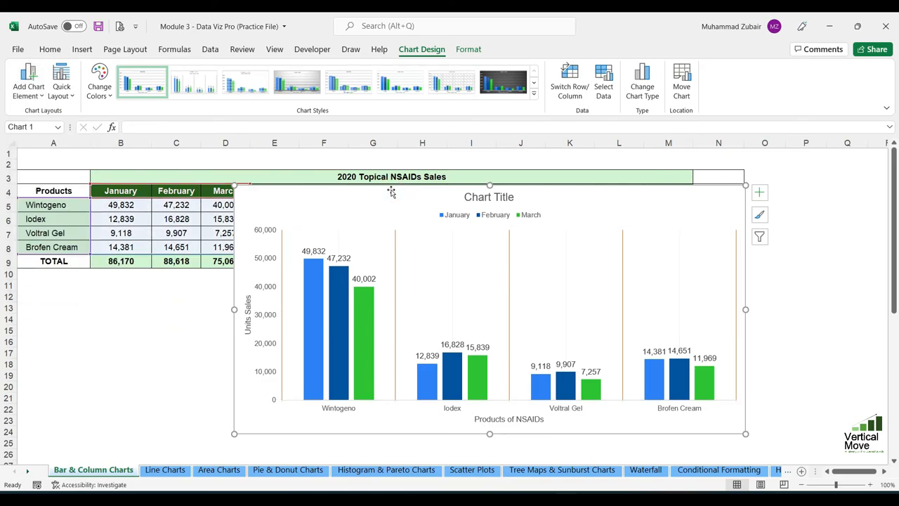